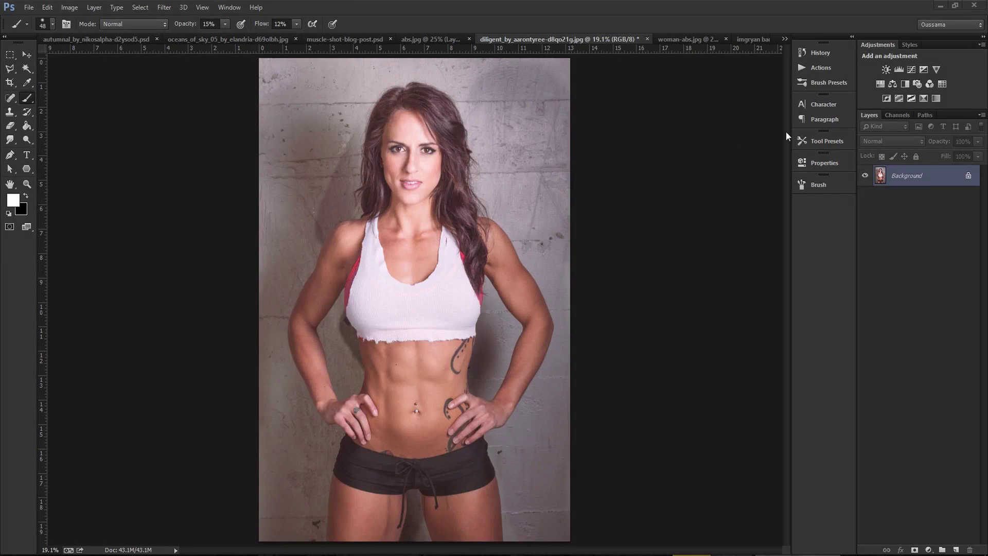
# Duplicate the Background layer into a new Background copy layer.
pyautogui.rightClick(948, 179)
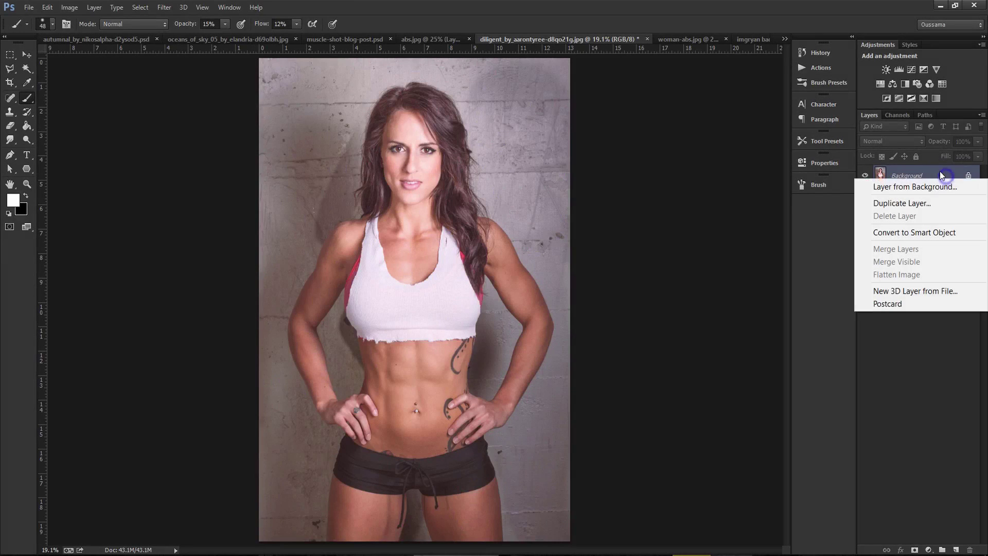
pyautogui.click(909, 203)
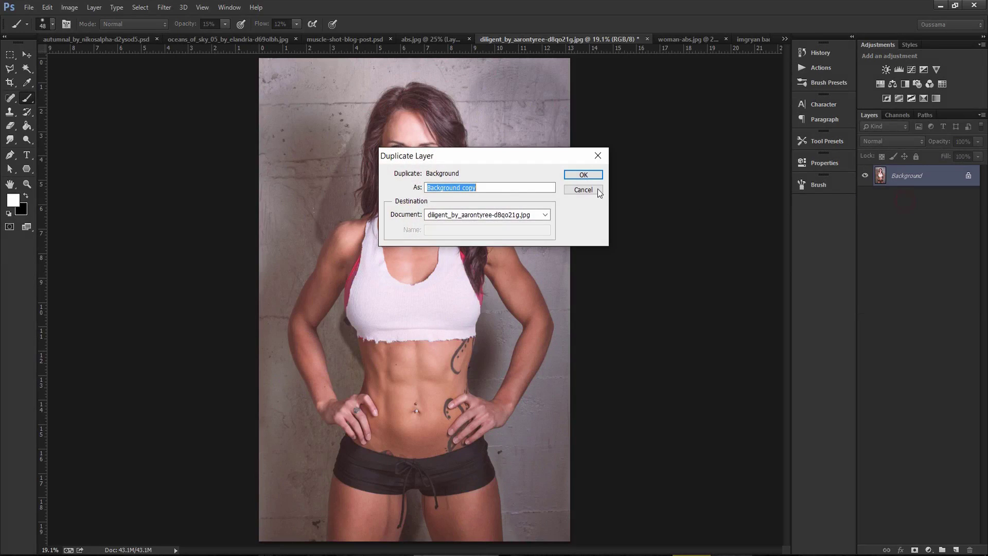
pyautogui.click(583, 175)
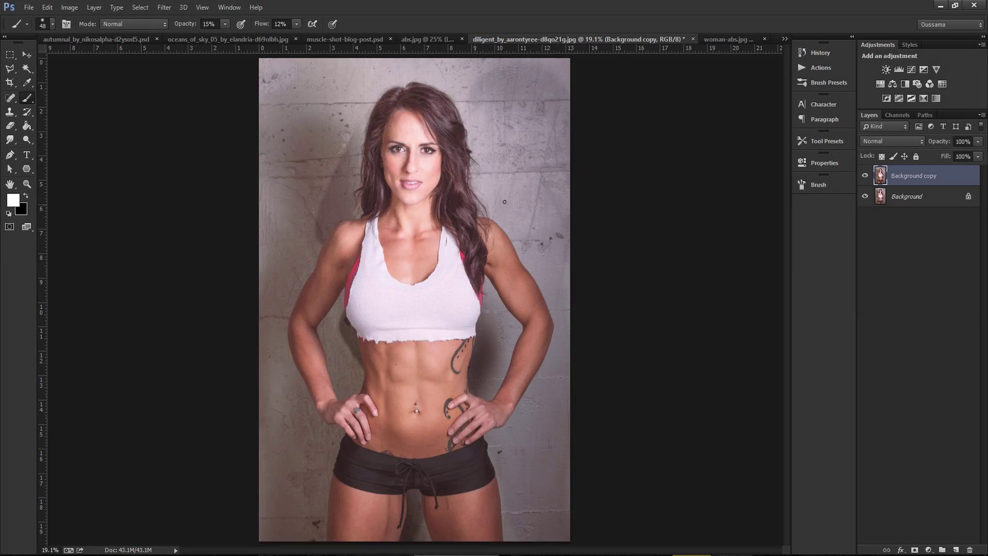
# Set the Background copy's blend mode to Vivid Light.
pyautogui.click(896, 142)
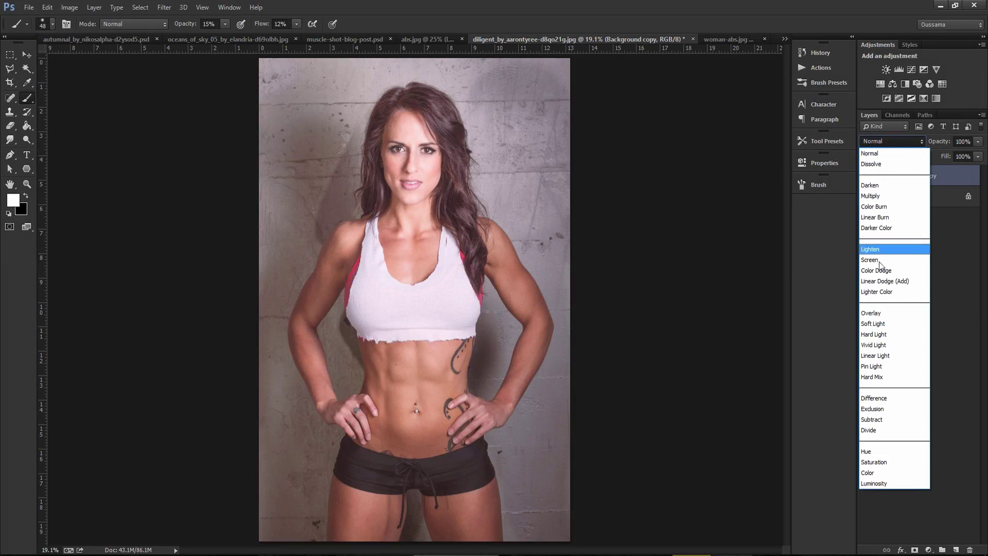
pyautogui.click(902, 351)
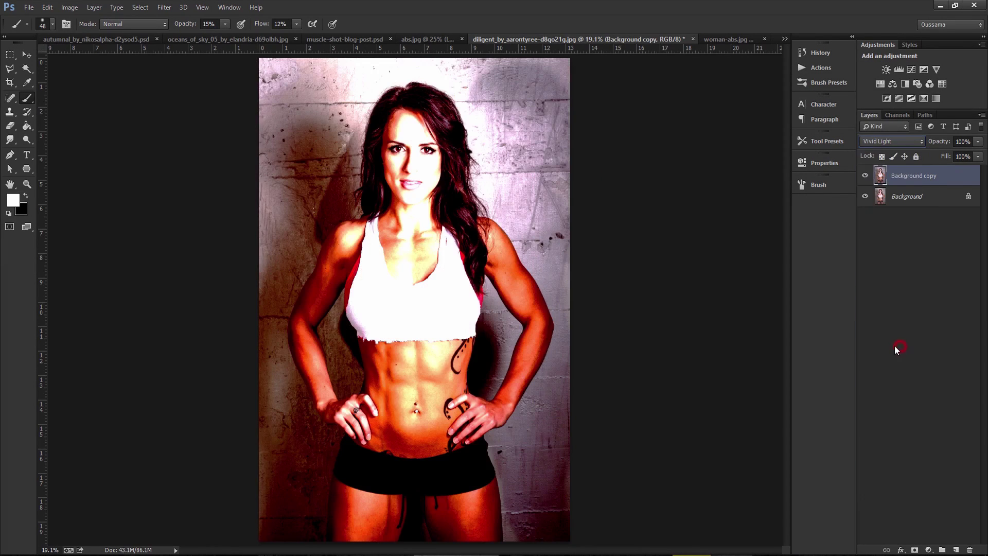
pyautogui.click(69, 7)
pyautogui.moveTo(91, 40)
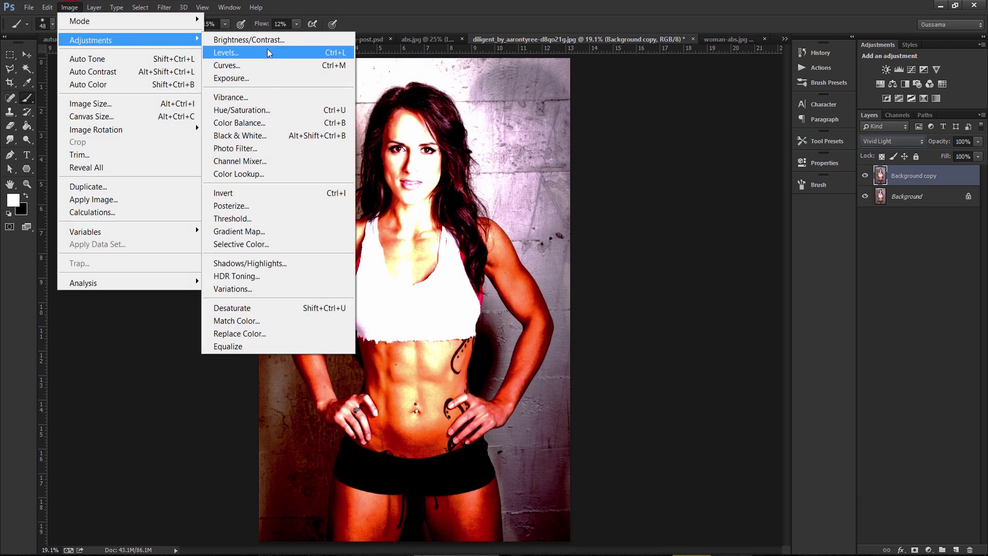
# Invert the Background copy and set a Surface Blur at radius 19 with a lowered threshold.
pyautogui.click(291, 193)
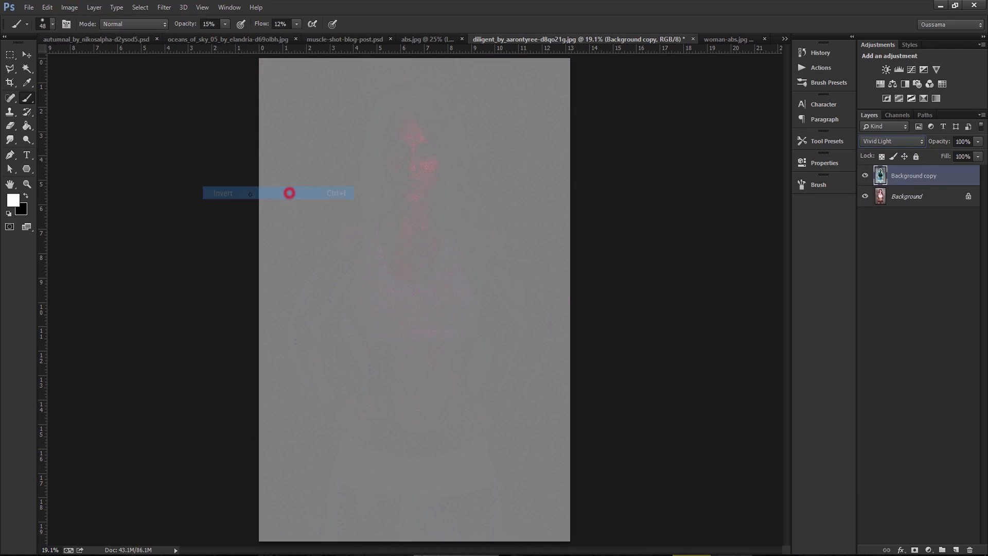
pyautogui.click(165, 7)
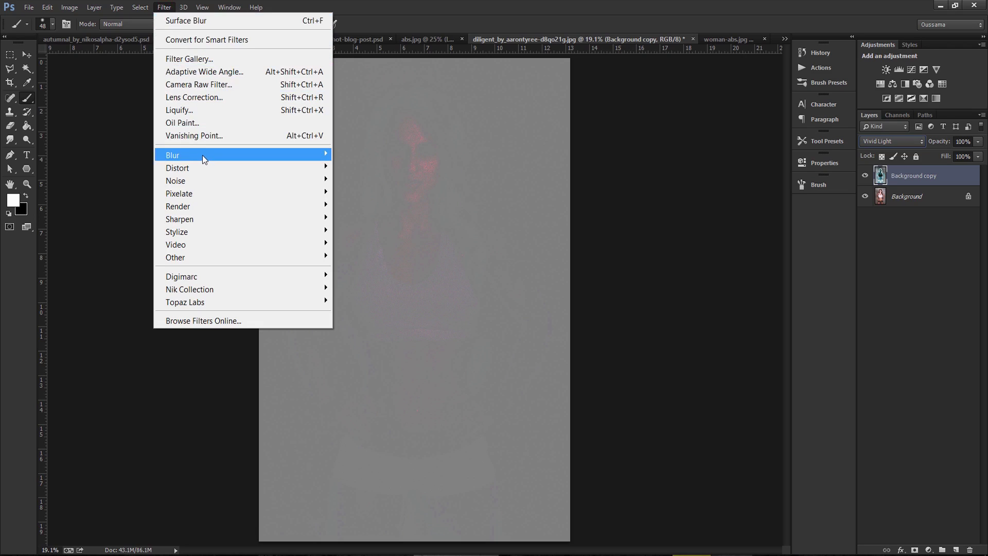
pyautogui.moveTo(231, 154)
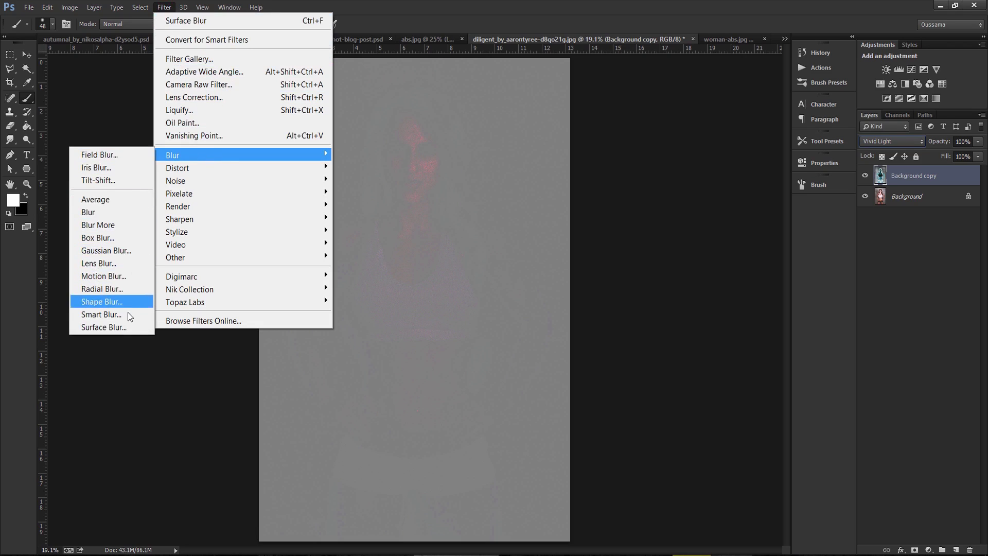
pyautogui.click(128, 327)
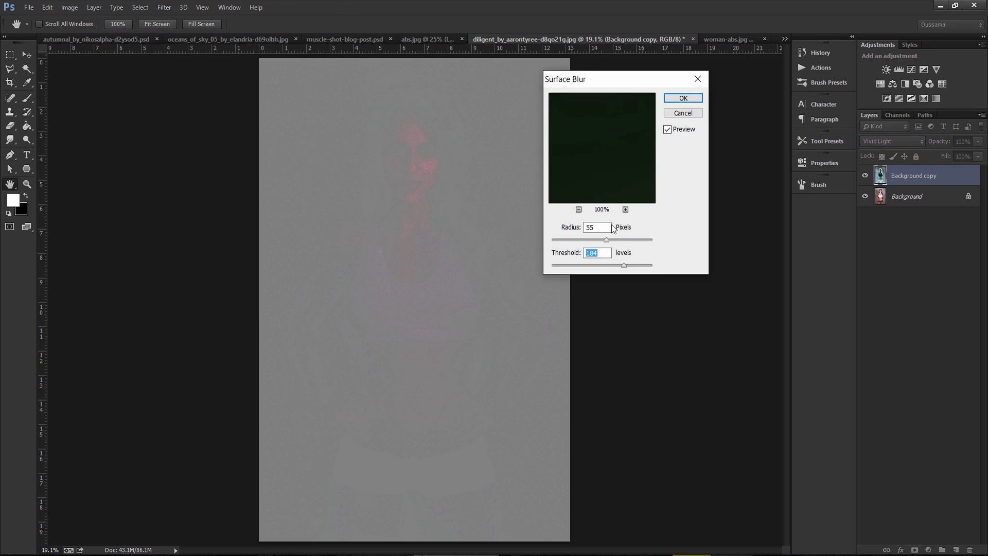
pyautogui.moveTo(606, 240); pyautogui.dragTo(569, 242)
pyautogui.moveTo(626, 264); pyautogui.dragTo(575, 265)
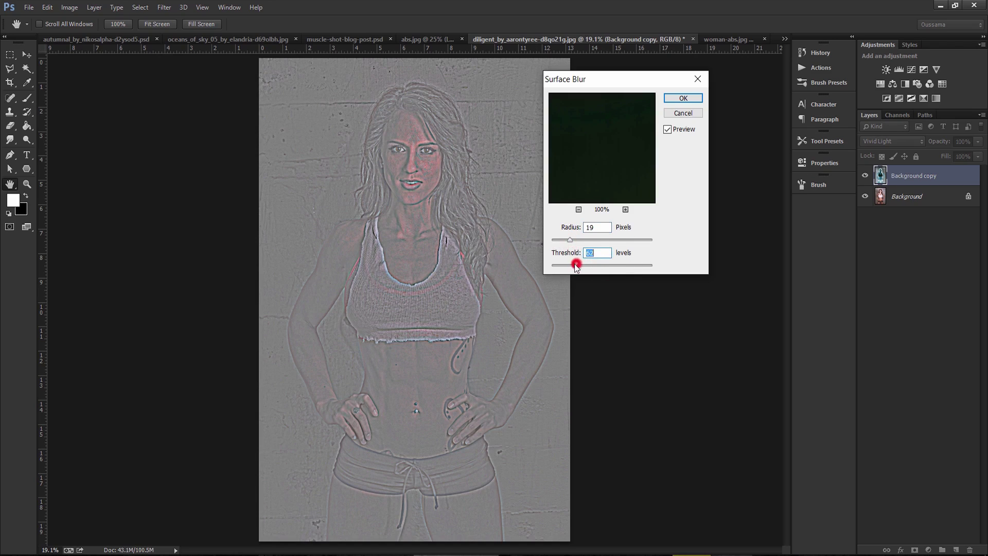
pyautogui.moveTo(575, 267); pyautogui.dragTo(573, 268)
# Check the blur preview, settle the threshold at 37, apply it, and add empty Layer 1.
pyautogui.click(593, 136)
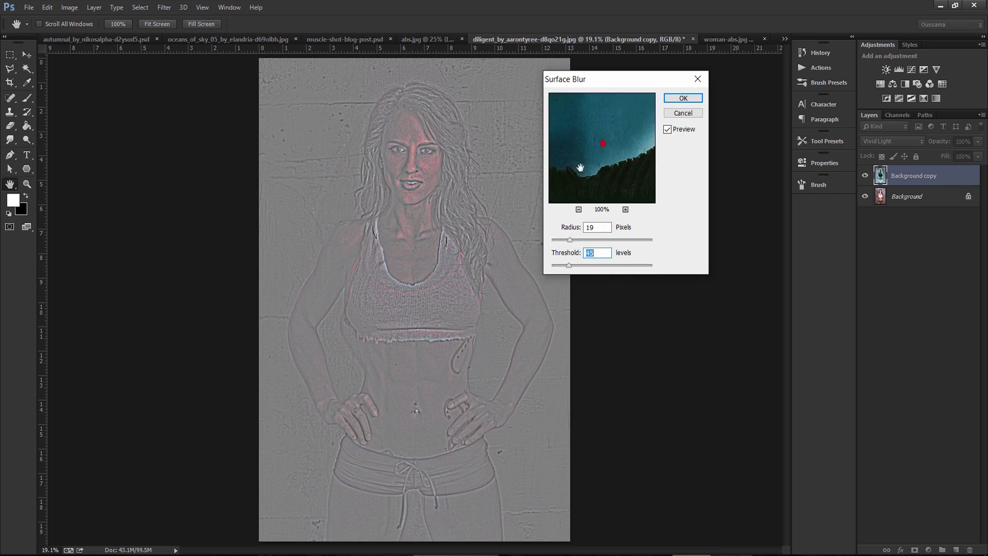
pyautogui.moveTo(595, 154); pyautogui.dragTo(623, 181)
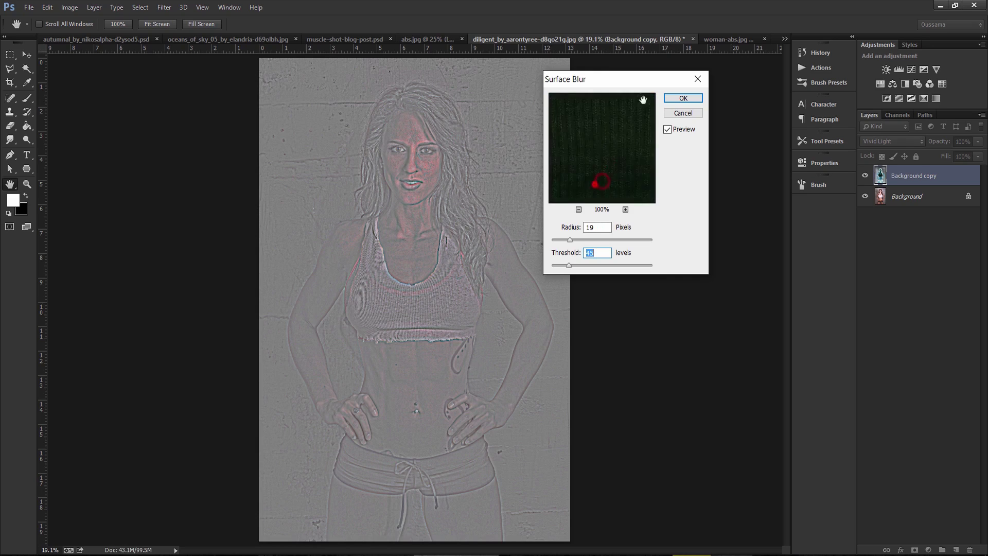
pyautogui.moveTo(638, 115); pyautogui.dragTo(616, 163)
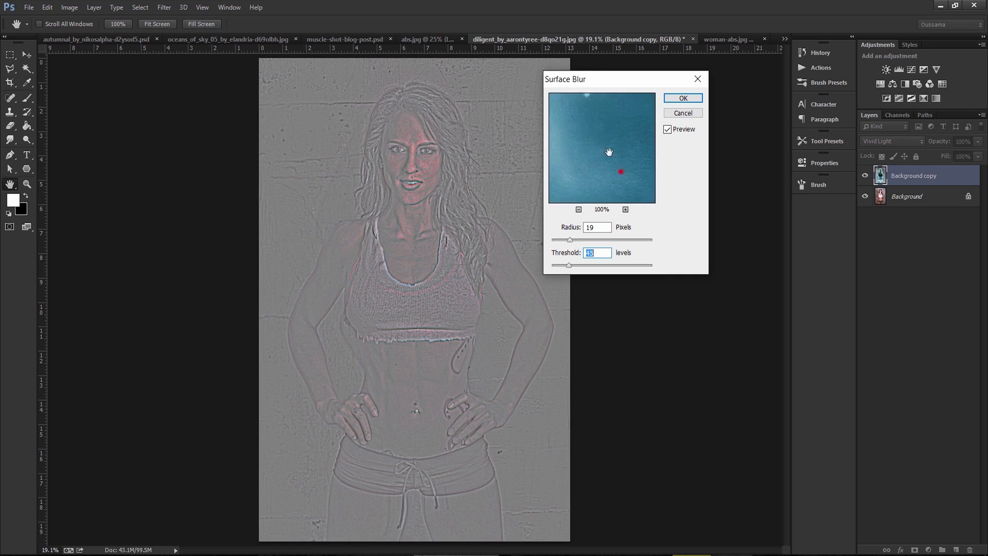
pyautogui.moveTo(637, 165); pyautogui.dragTo(591, 162)
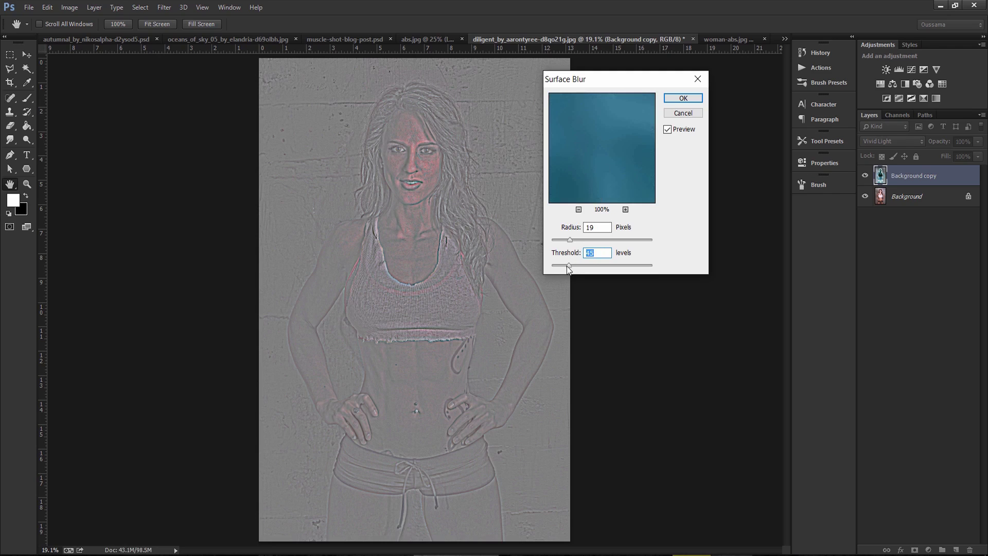
pyautogui.moveTo(568, 268); pyautogui.dragTo(566, 268)
pyautogui.click(685, 97)
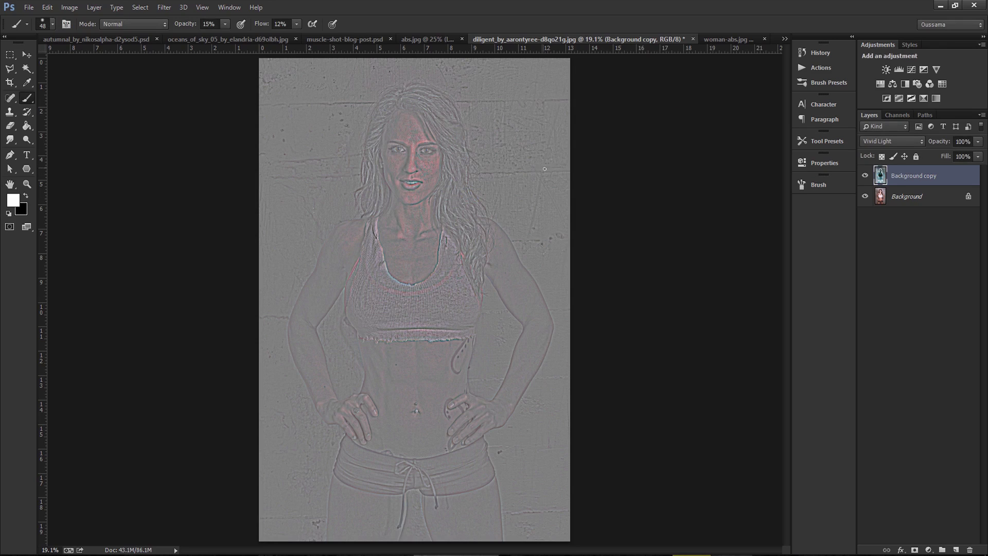
pyautogui.click(955, 549)
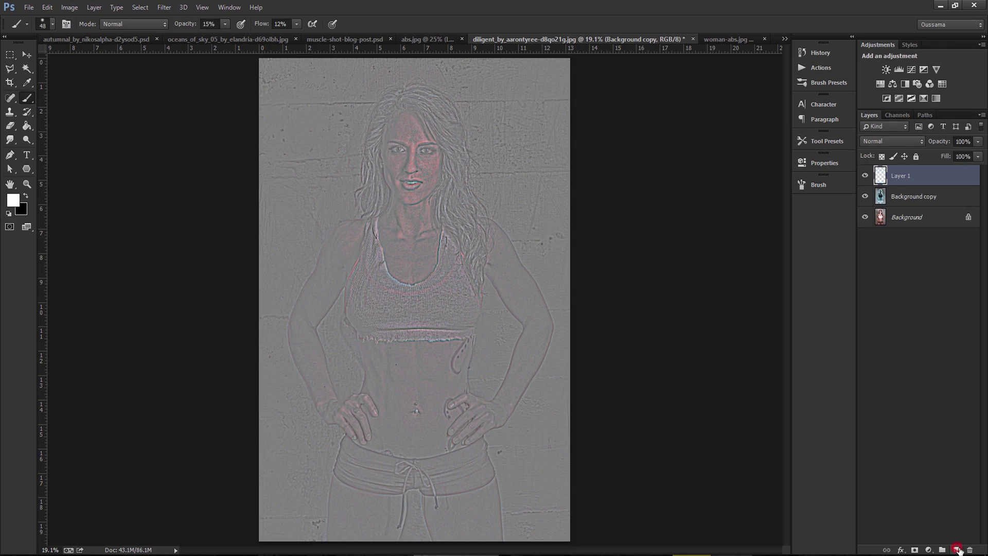
# Apply the merged RGB image onto Layer 1 with Apply Image.
pyautogui.click(69, 8)
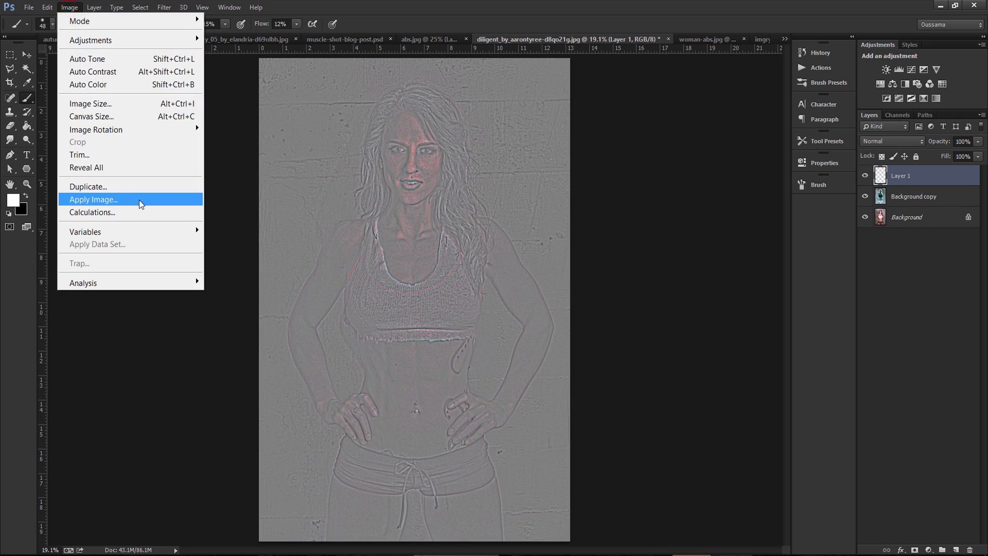
pyautogui.click(141, 200)
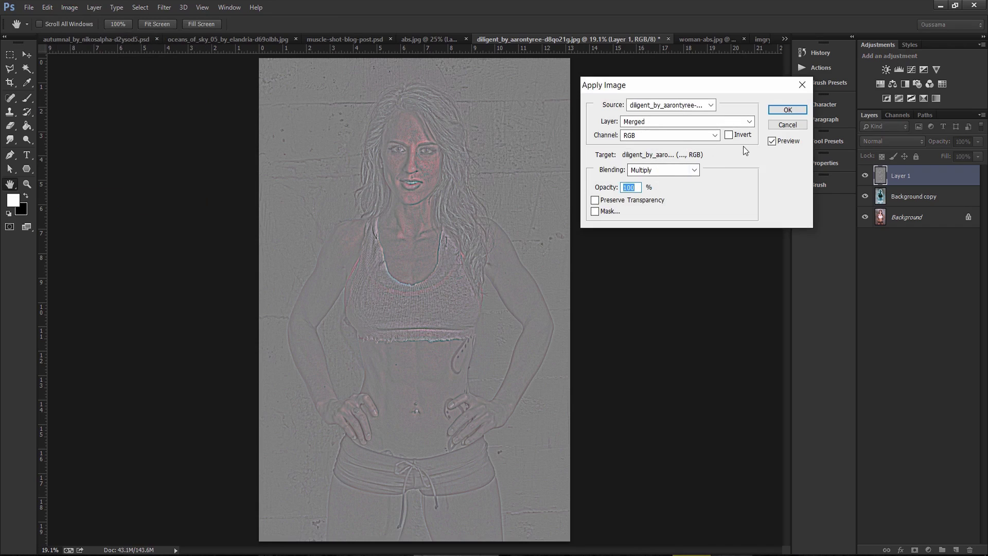
pyautogui.click(788, 109)
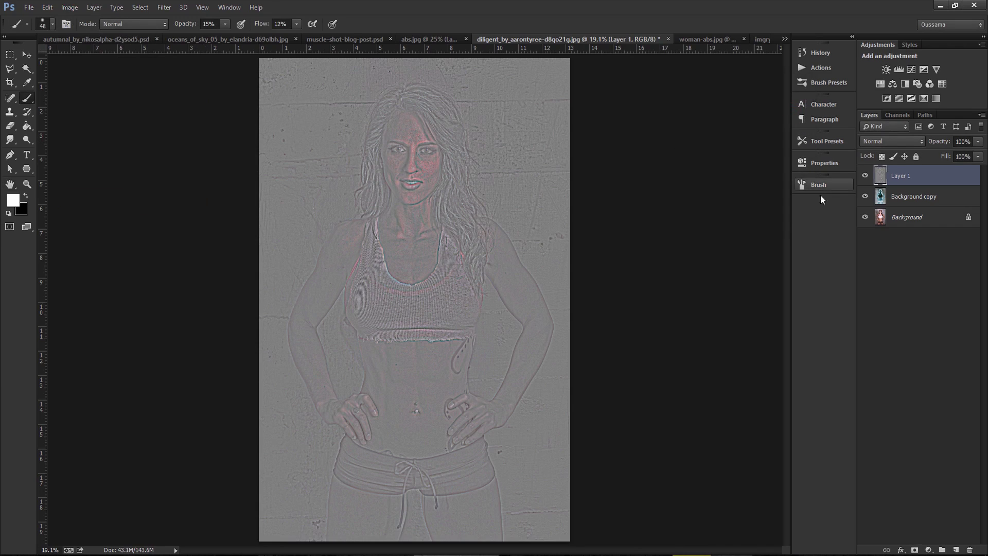
# Delete the Background copy layer and set Layer 1 to Overlay blending.
pyautogui.click(939, 196)
pyautogui.moveTo(956, 207); pyautogui.dragTo(970, 549)
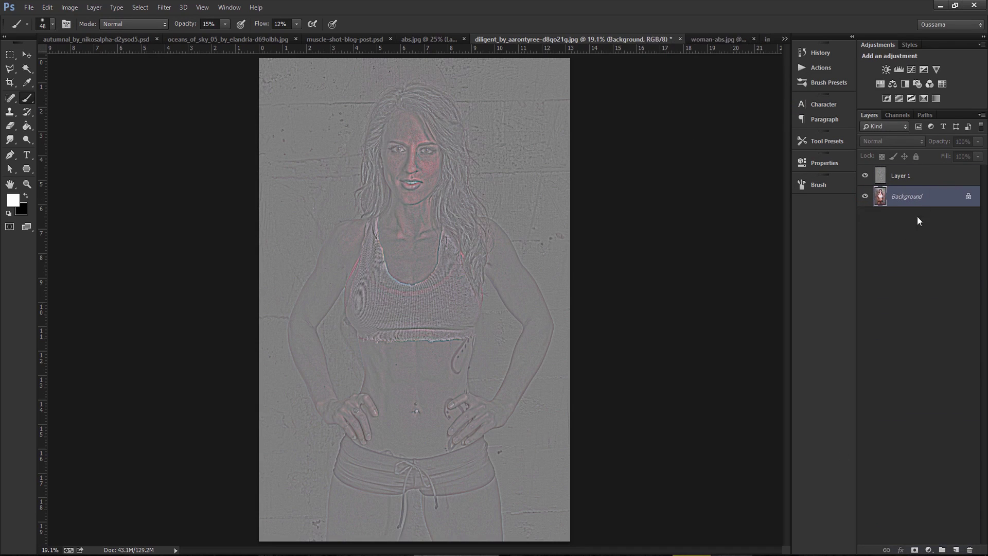
pyautogui.click(918, 181)
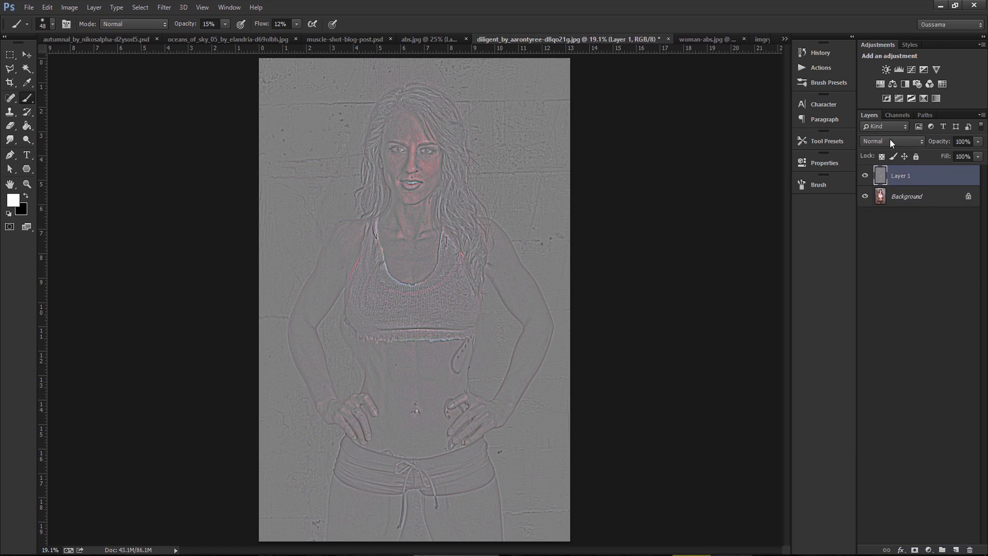
pyautogui.click(891, 141)
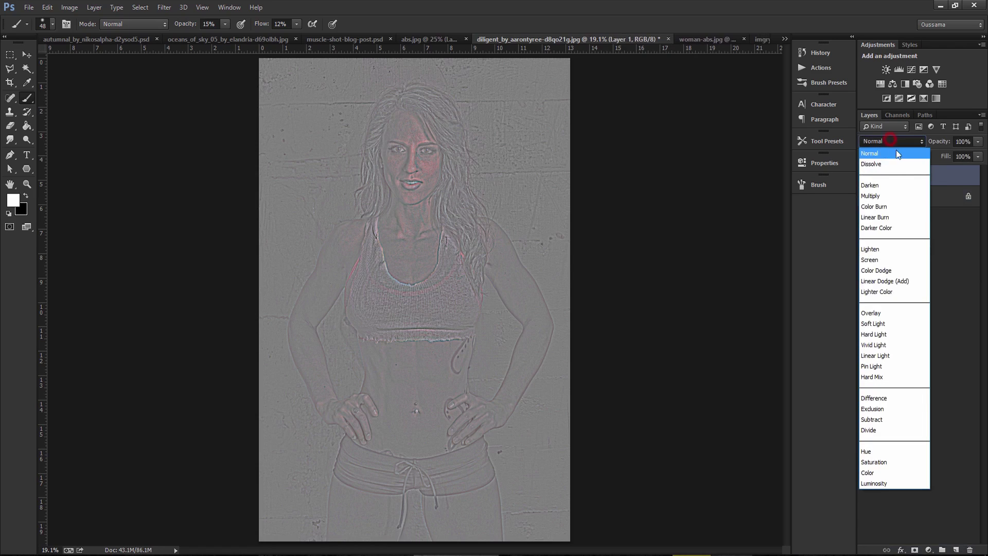
pyautogui.click(888, 313)
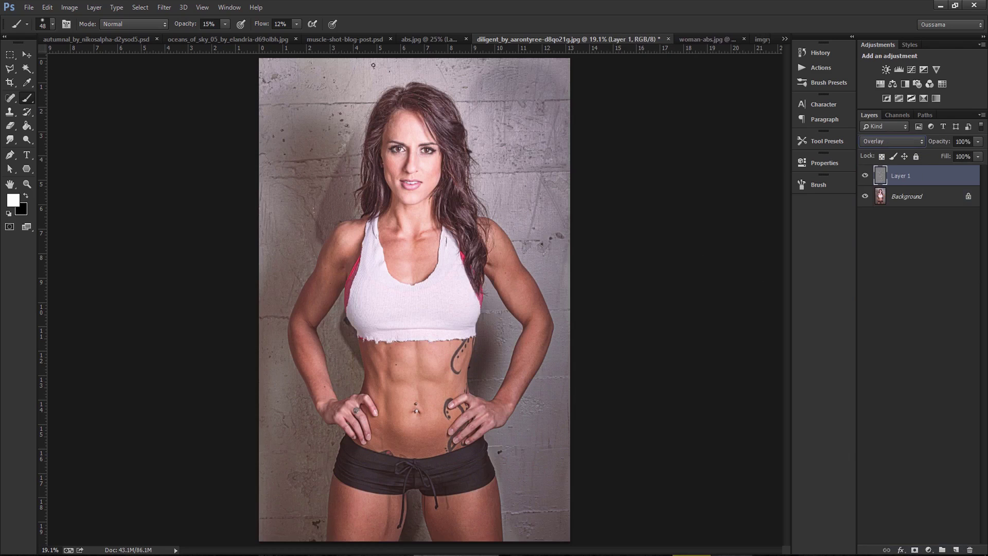
pyautogui.click(165, 9)
pyautogui.moveTo(231, 154)
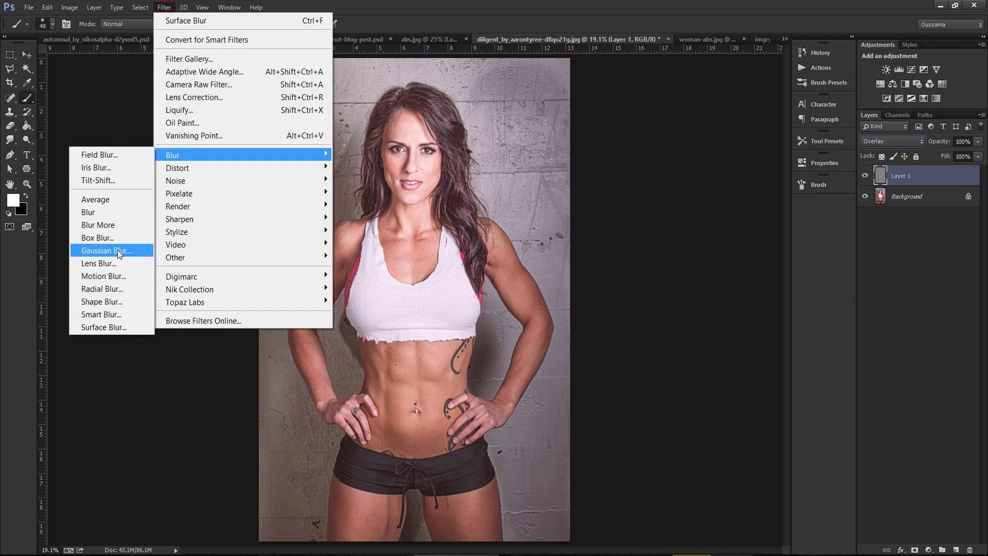
# Apply a 10-pixel Gaussian Blur to Layer 1 and toggle its visibility to compare.
pyautogui.click(108, 251)
pyautogui.moveTo(649, 247); pyautogui.dragTo(629, 247)
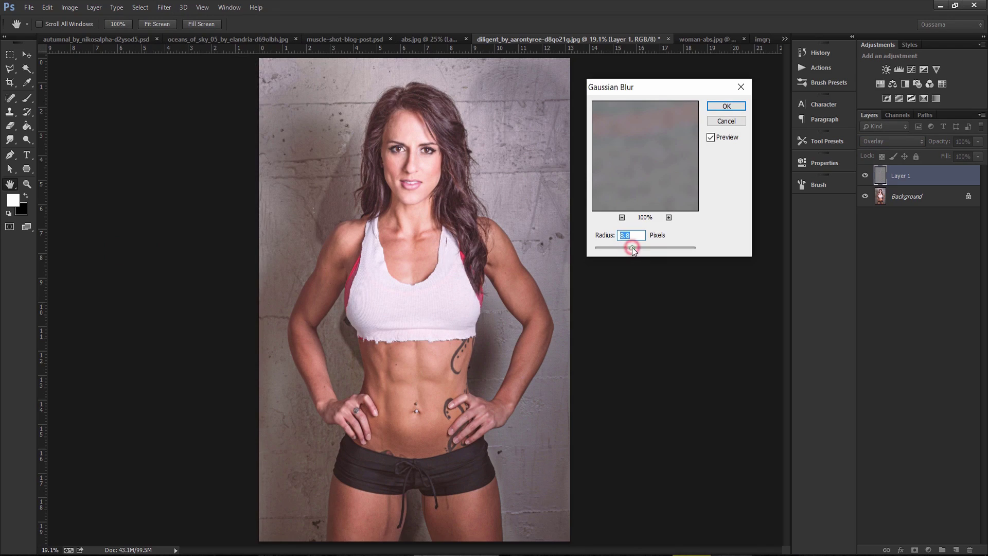
pyautogui.moveTo(634, 248); pyautogui.dragTo(636, 249)
pyautogui.click(716, 108)
pyautogui.press('b')
pyautogui.click(864, 176)
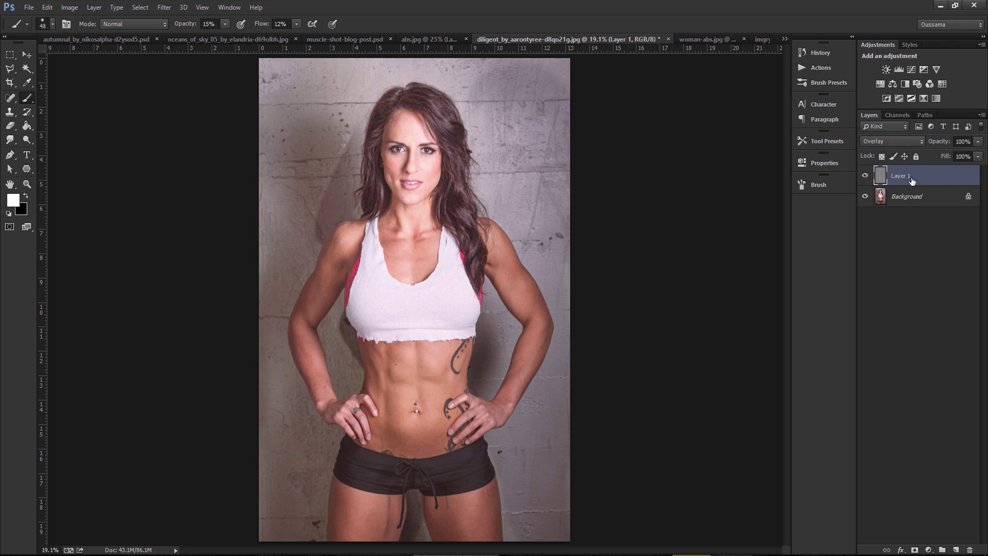
pyautogui.rightClick(928, 178)
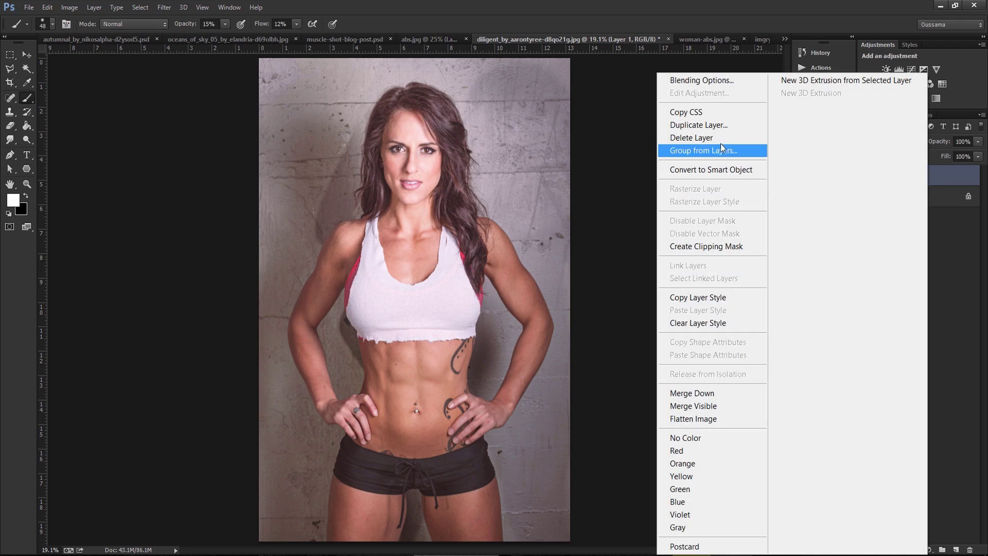
# Duplicate Layer 1 twice, creating two Overlay copies.
pyautogui.click(721, 126)
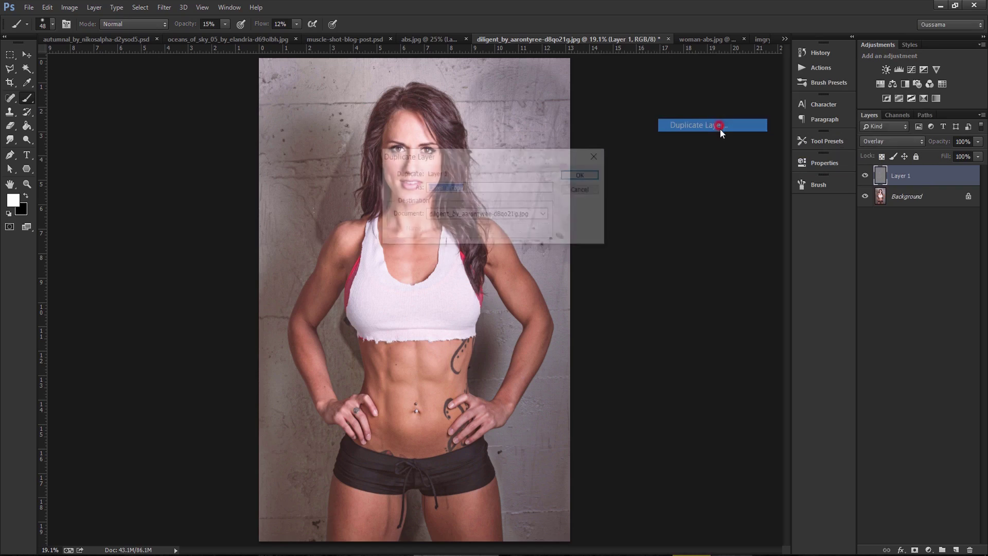
pyautogui.click(578, 177)
pyautogui.rightClick(921, 180)
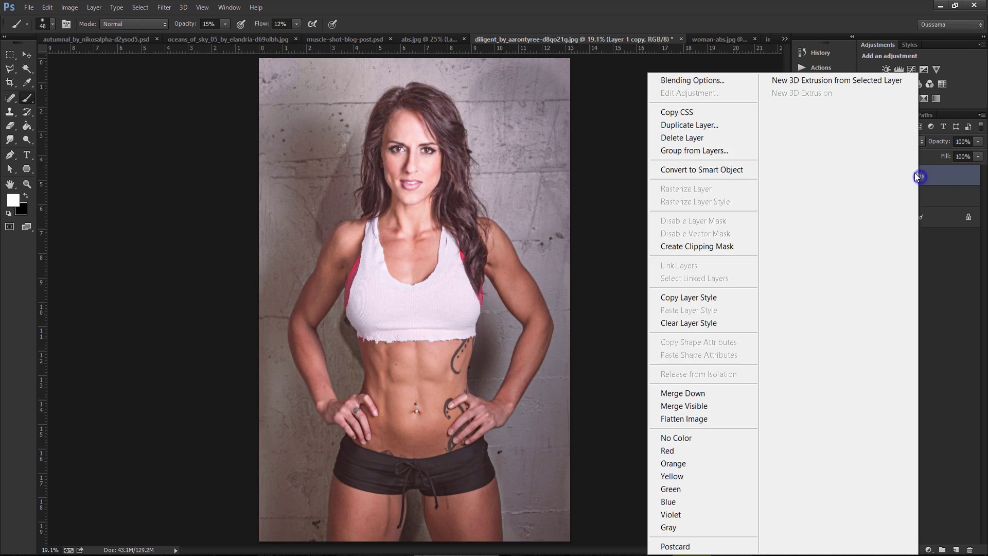
pyautogui.click(707, 128)
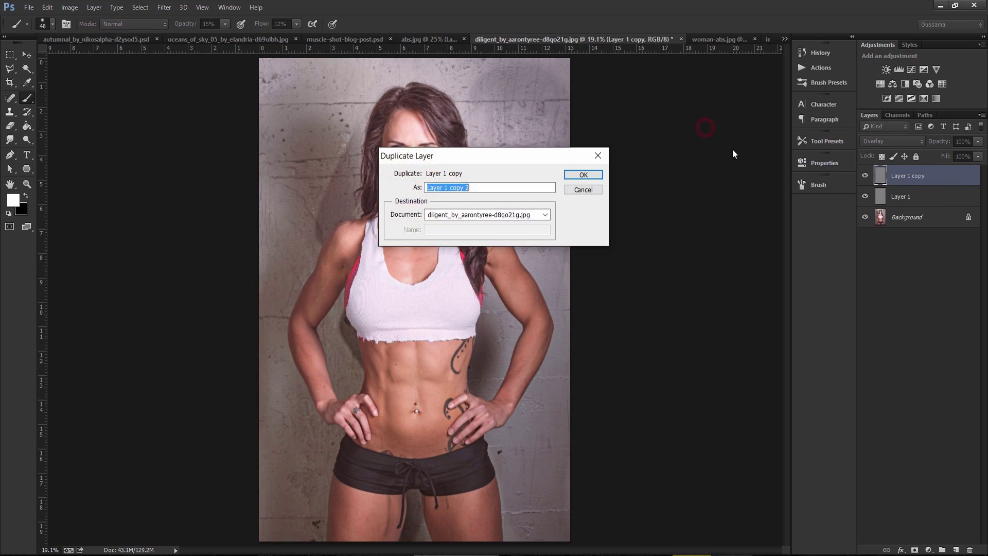
pyautogui.click(590, 174)
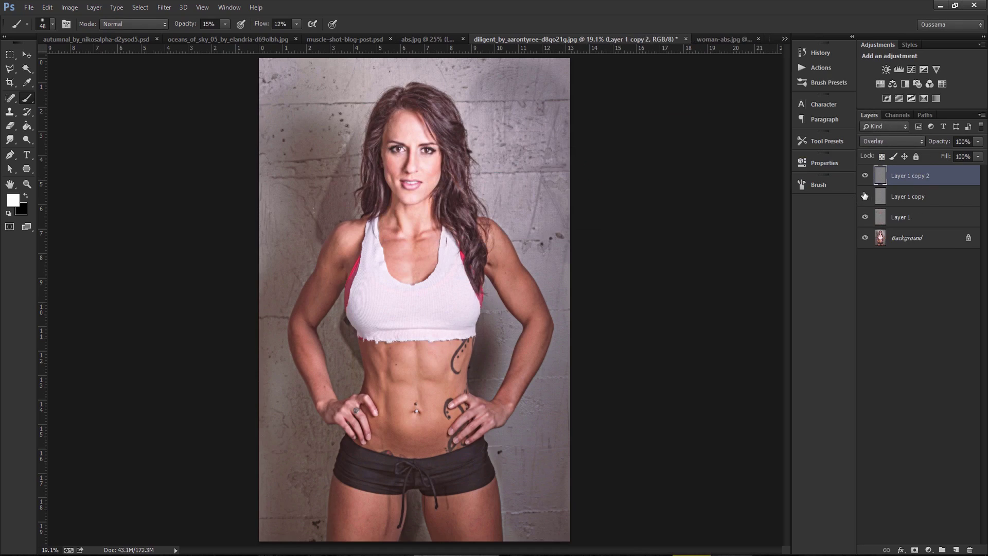
# Select all three overlay layers and group them into Group 1.
pyautogui.keyDown('shift'); pyautogui.click(927, 196); pyautogui.keyUp('shift')
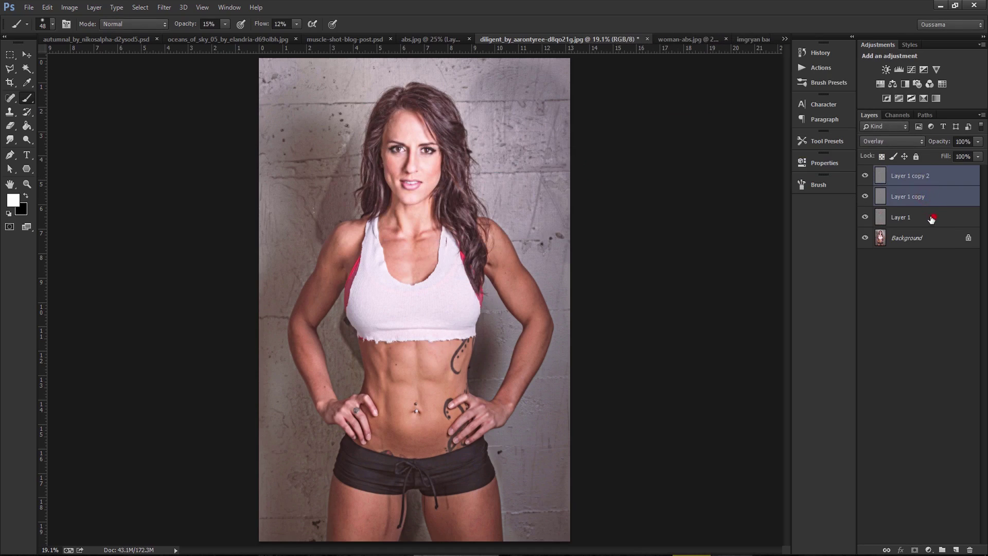
pyautogui.keyDown('shift'); pyautogui.click(934, 218); pyautogui.keyUp('shift')
pyautogui.moveTo(952, 200); pyautogui.dragTo(942, 550)
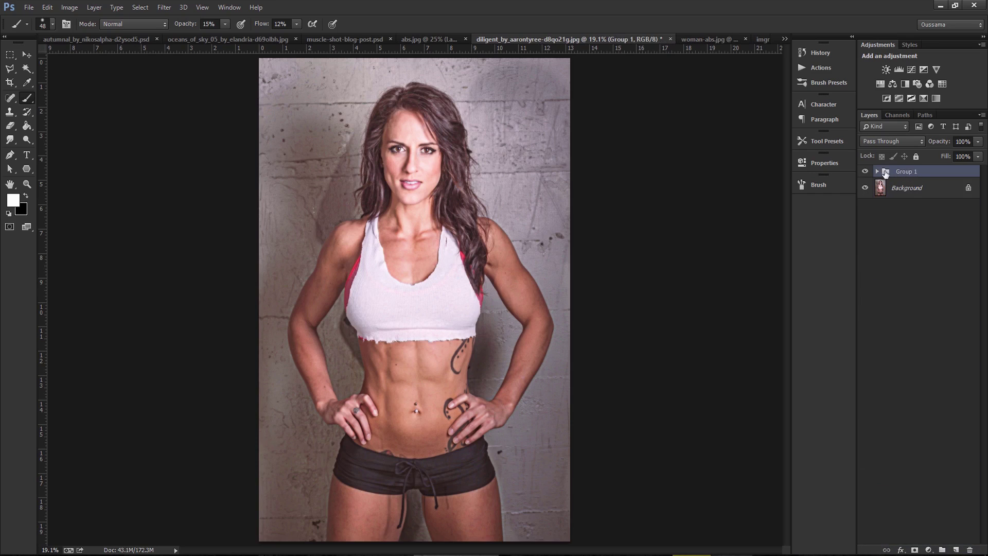
pyautogui.click(866, 174)
# Add a layer mask to Group 1 and fill it with Black using Edit > Fill.
pyautogui.click(914, 549)
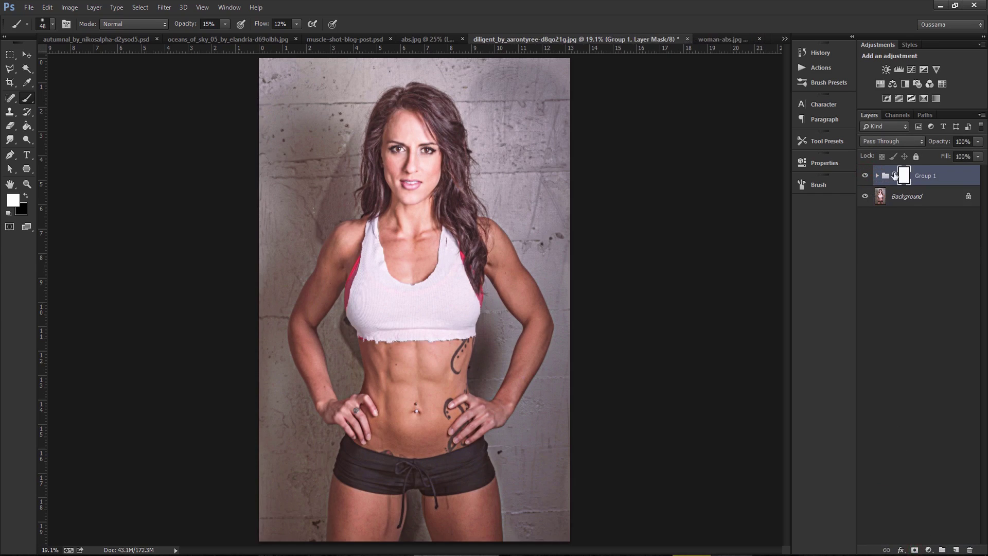
pyautogui.click(47, 7)
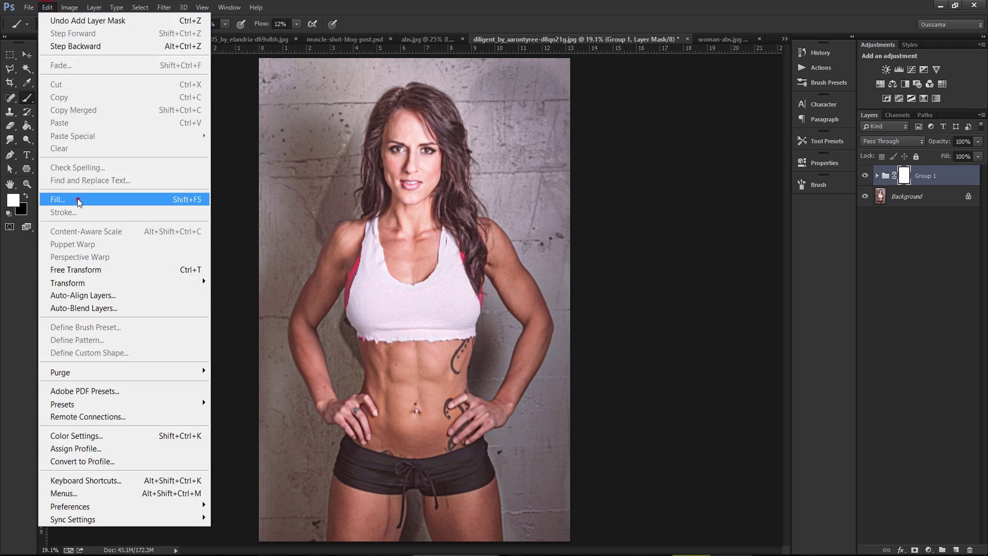
pyautogui.click(82, 199)
pyautogui.click(507, 173)
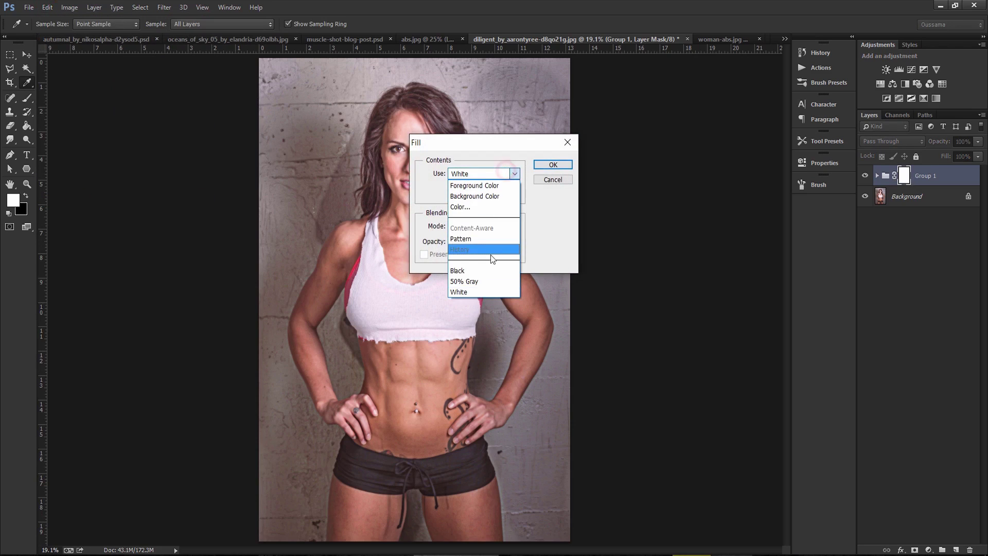
pyautogui.click(460, 270)
pyautogui.click(538, 167)
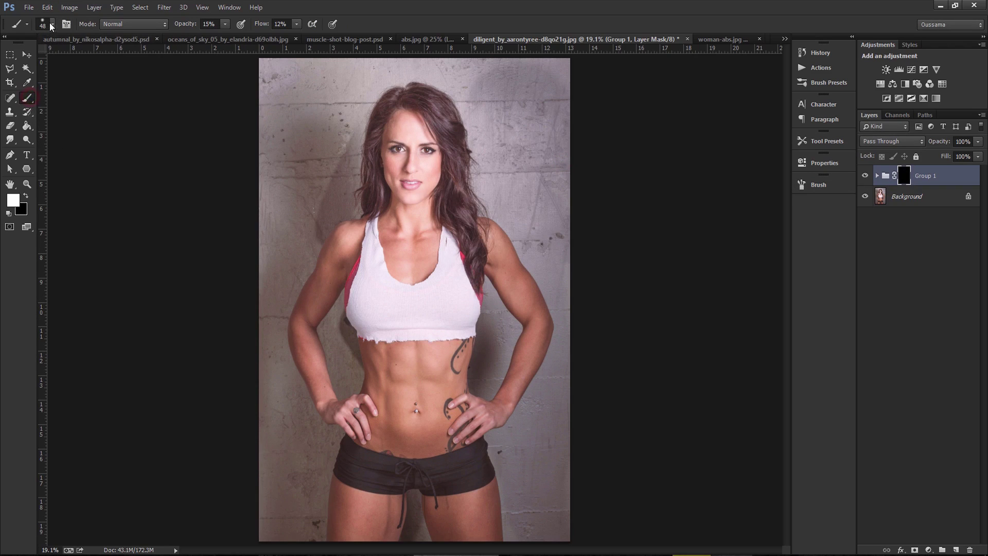
# Set a 0% hardness, 440 px brush with higher opacity and paint the mask white over the abs.
pyautogui.moveTo(58, 85)
pyautogui.mouseDown()
pyautogui.moveTo(45, 79)
pyautogui.moveTo(82, 58)
pyautogui.mouseUp()
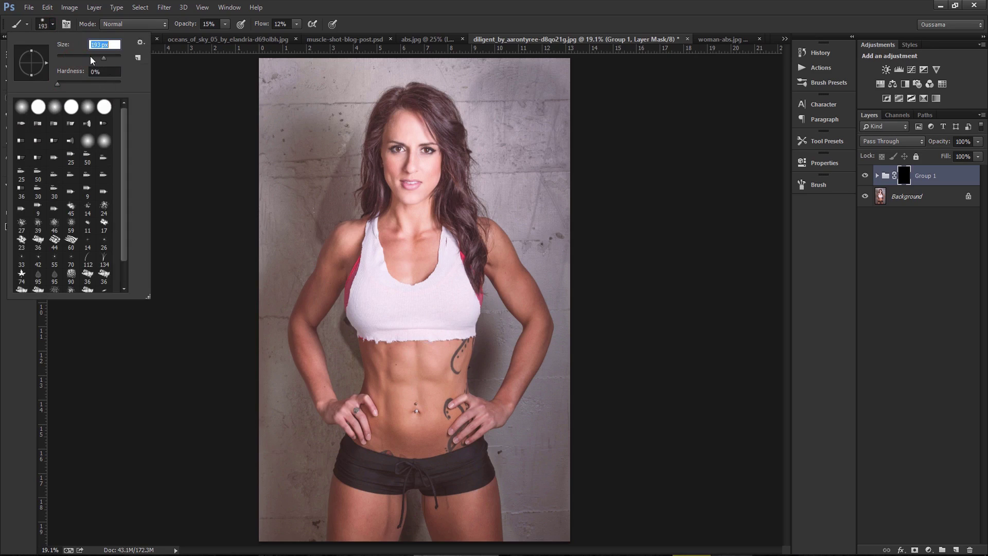
pyautogui.moveTo(104, 57); pyautogui.dragTo(112, 57)
pyautogui.click(376, 3)
pyautogui.moveTo(184, 23); pyautogui.dragTo(299, 33)
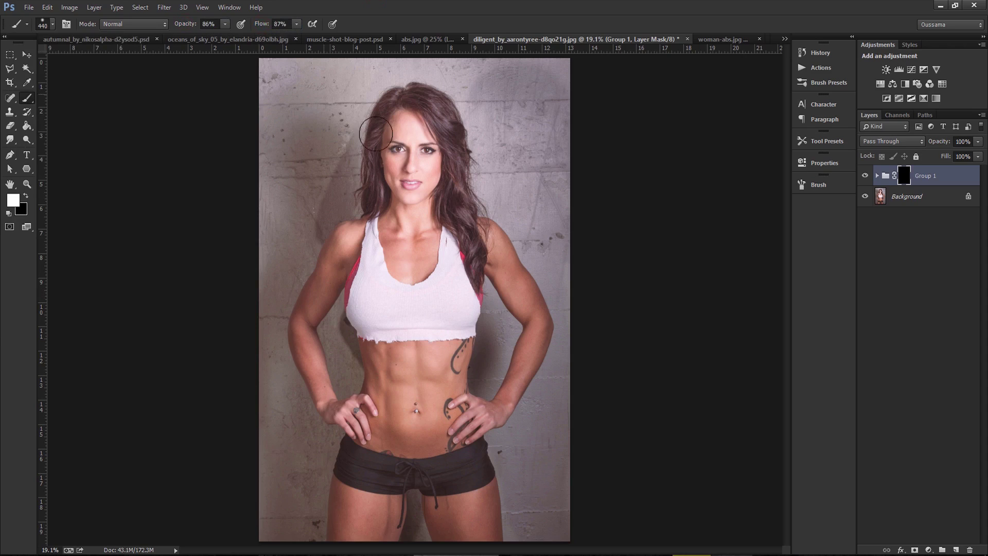
pyautogui.moveTo(432, 464); pyautogui.dragTo(463, 463)
pyautogui.click(442, 198)
pyautogui.moveTo(381, 201); pyautogui.dragTo(361, 232)
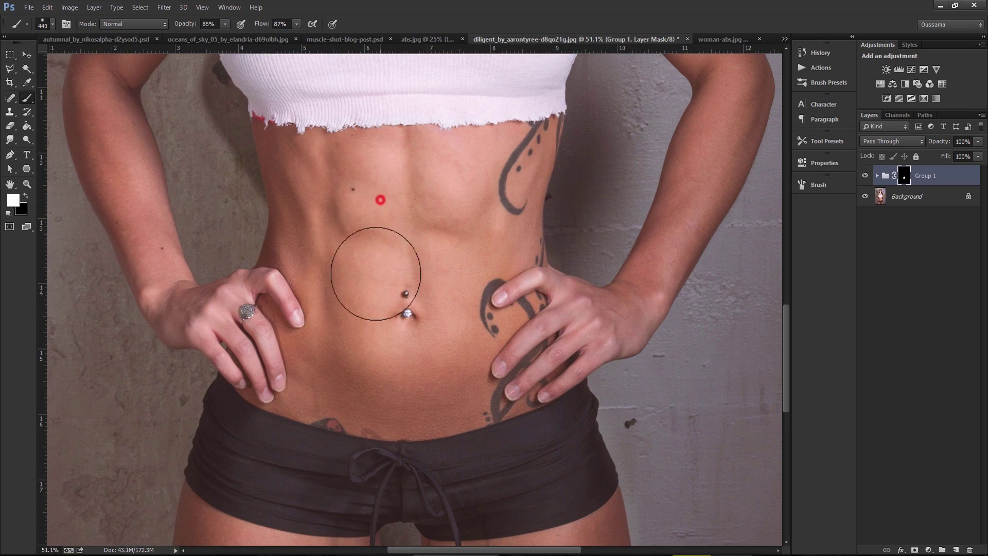
pyautogui.moveTo(348, 187); pyautogui.dragTo(404, 204)
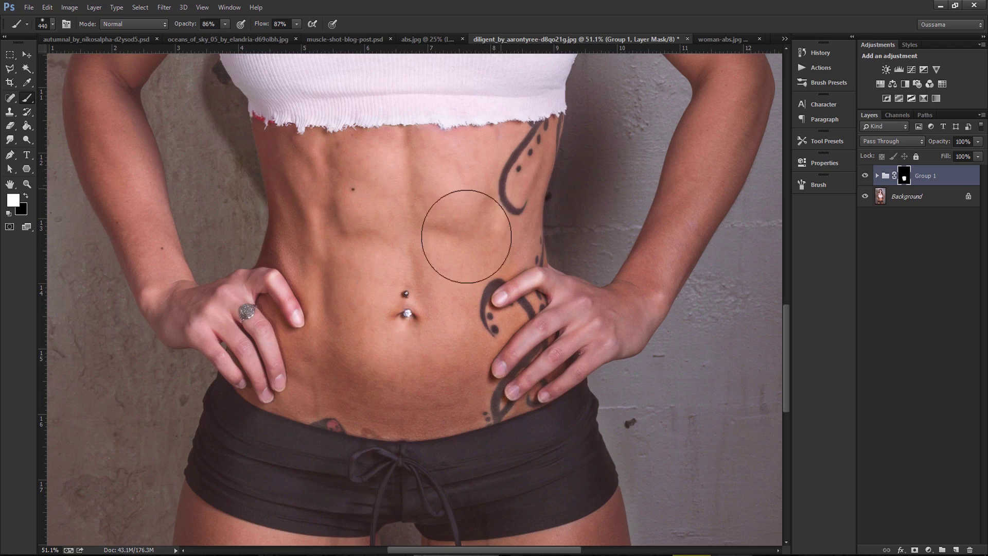
# Shrink the brush to 193 px and paint white over the left and right arms.
pyautogui.moveTo(410, 179); pyautogui.dragTo(423, 472)
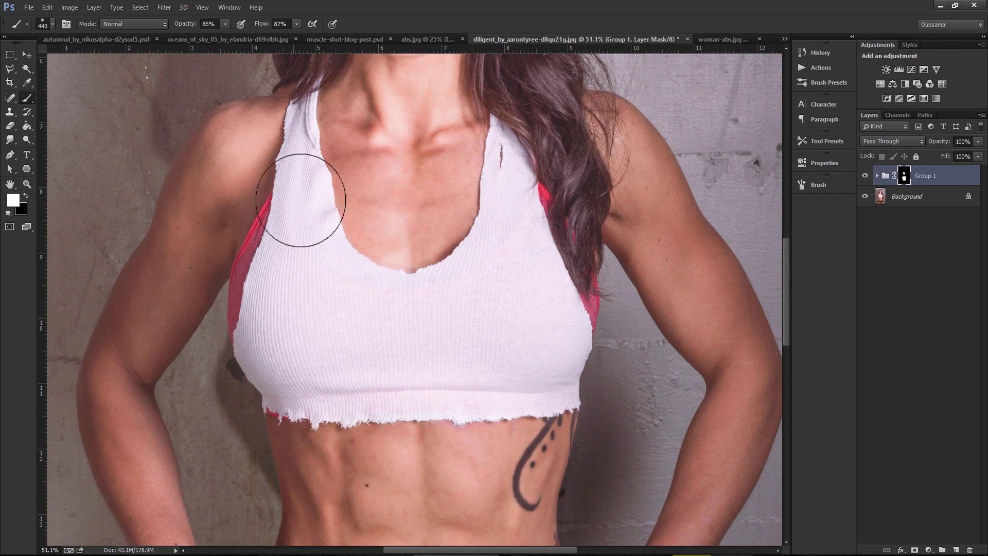
pyautogui.moveTo(298, 199)
pyautogui.mouseDown()
pyautogui.moveTo(256, 173)
pyautogui.moveTo(255, 155)
pyautogui.mouseUp()
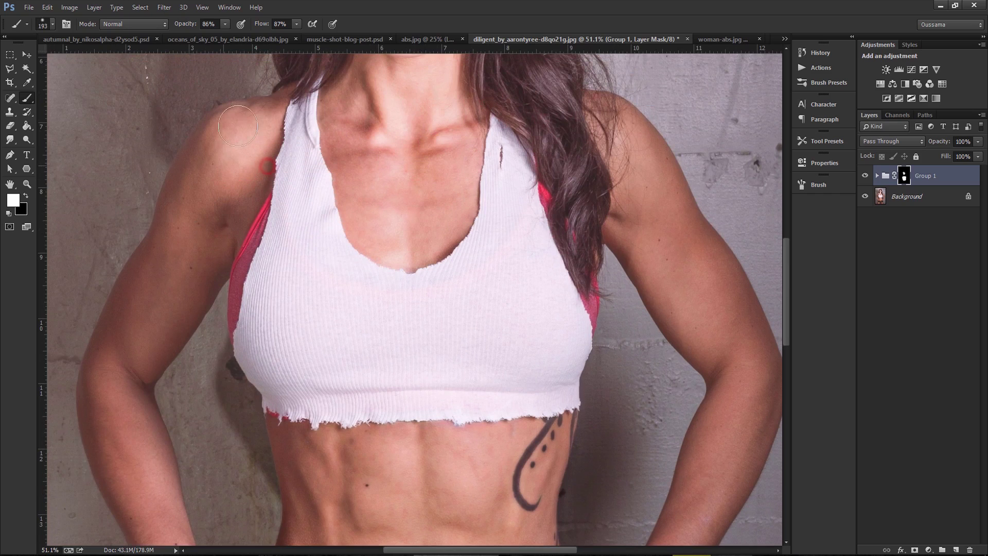
pyautogui.moveTo(135, 282)
pyautogui.mouseDown()
pyautogui.moveTo(154, 271)
pyautogui.moveTo(137, 375)
pyautogui.mouseUp()
pyautogui.moveTo(133, 441); pyautogui.dragTo(128, 261)
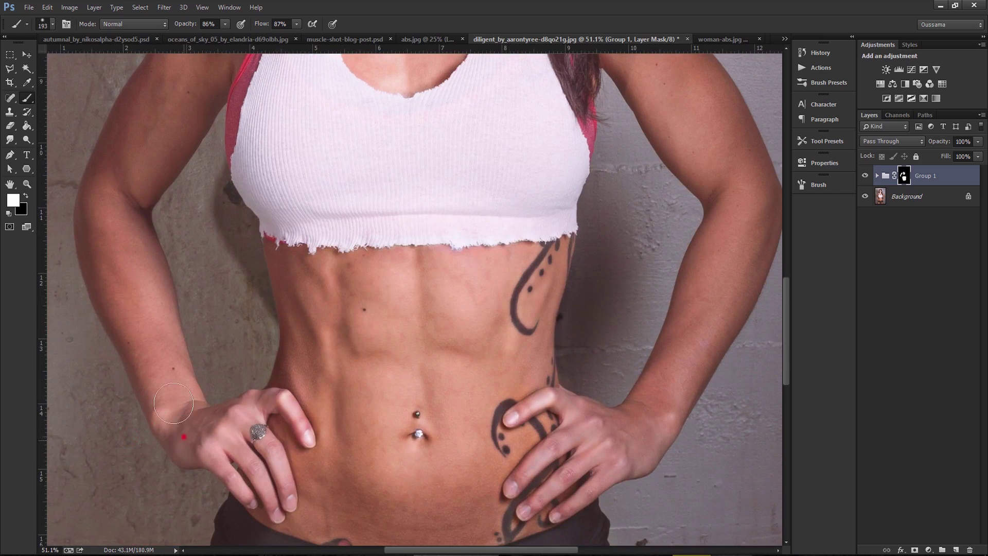
pyautogui.moveTo(148, 289); pyautogui.dragTo(177, 420)
pyautogui.moveTo(679, 353); pyautogui.dragTo(692, 340)
pyautogui.moveTo(717, 292); pyautogui.dragTo(624, 383)
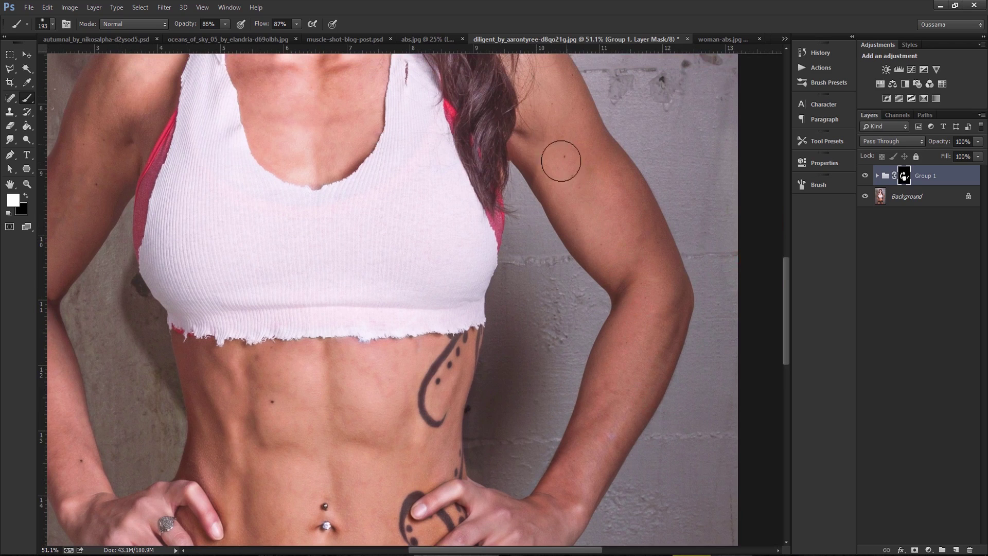
pyautogui.moveTo(566, 207); pyautogui.dragTo(589, 314)
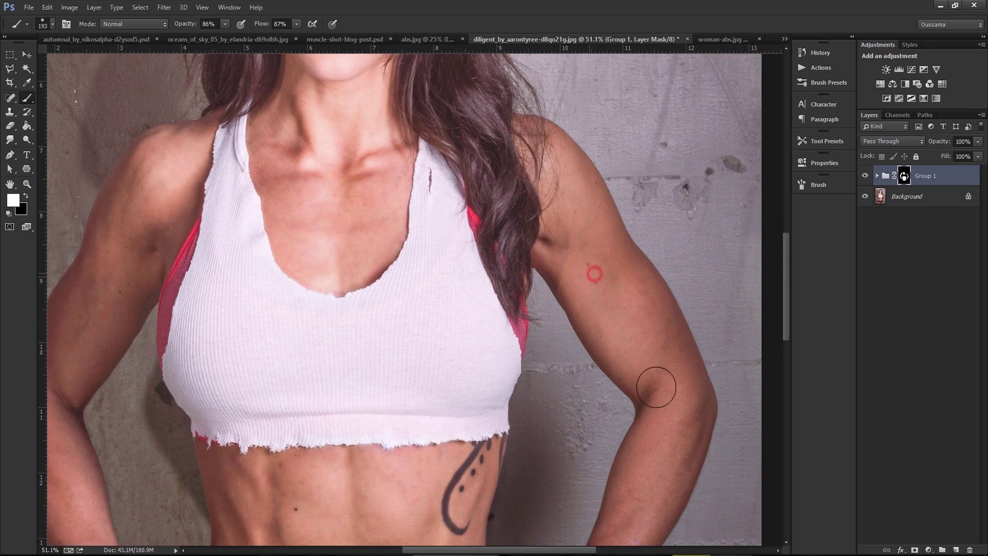
pyautogui.hotkey('ctrl', '0')
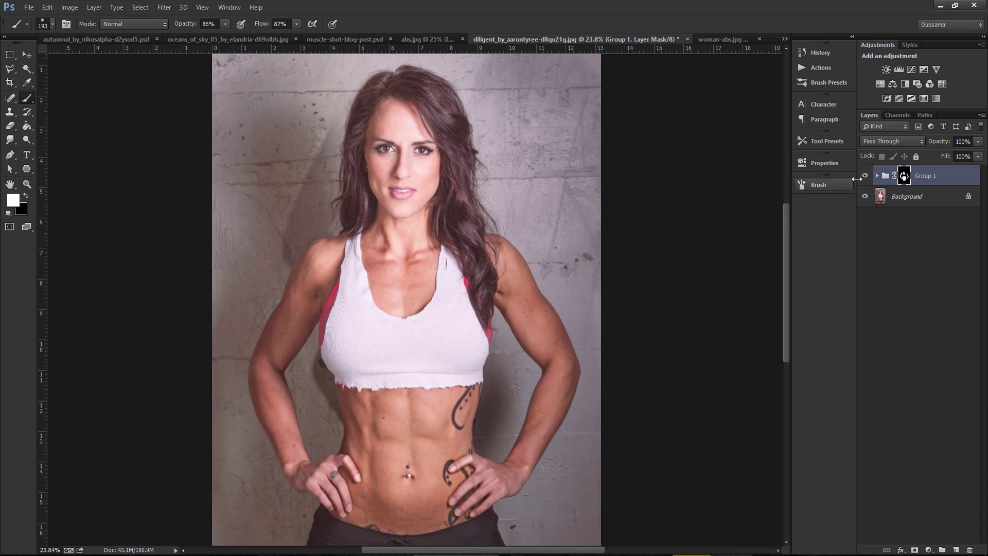
# Add Layer 2 above Group 1 in Soft Light mode with black as the foreground colour.
pyautogui.click(866, 176)
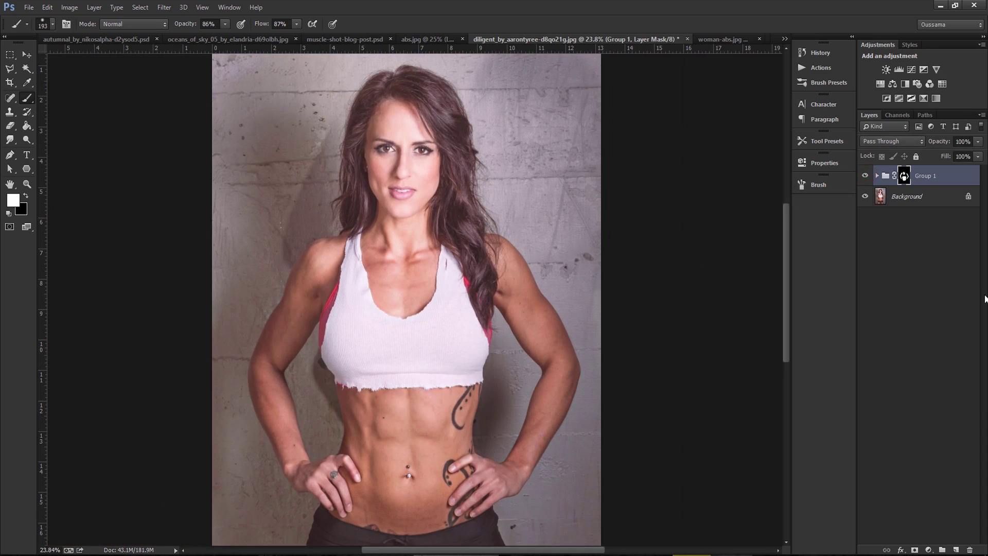
pyautogui.click(955, 550)
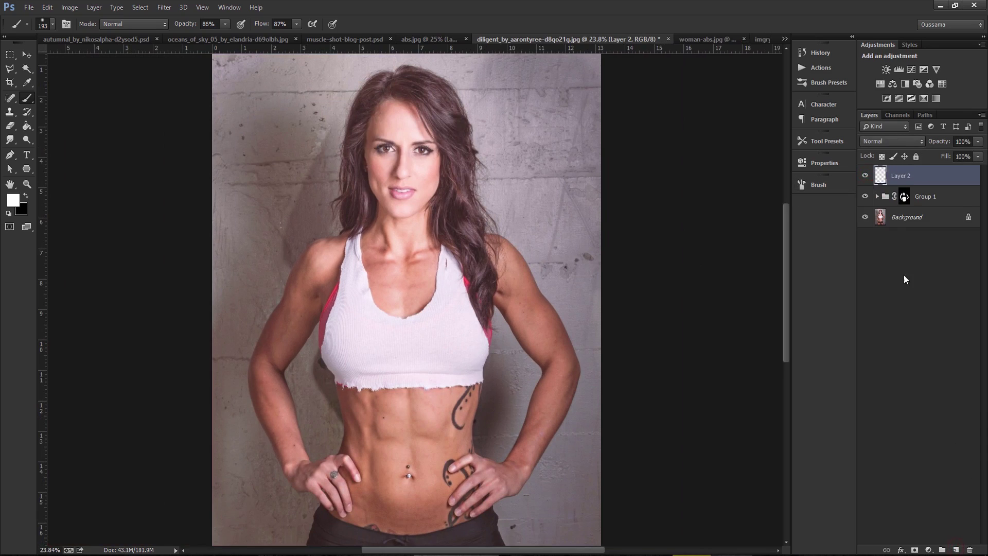
pyautogui.click(892, 142)
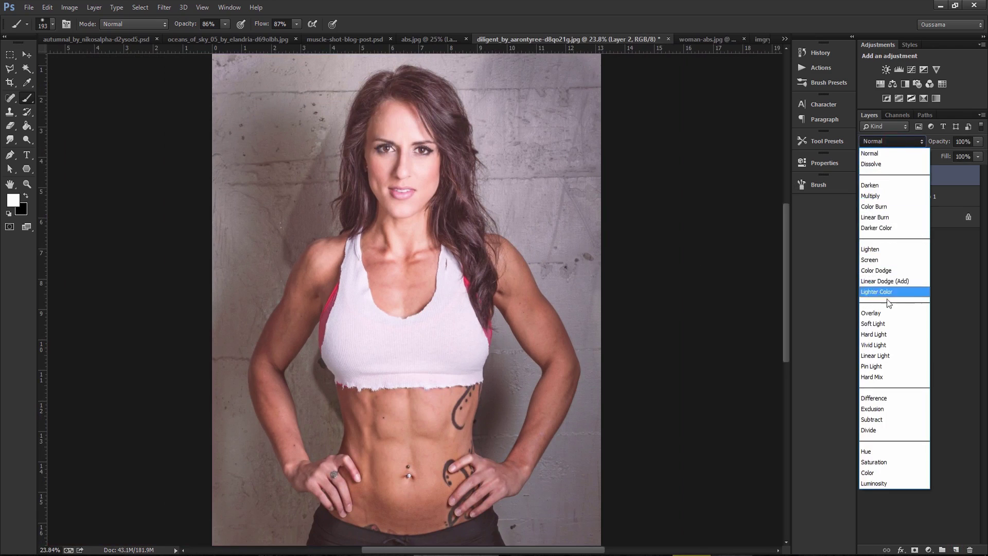
pyautogui.click(887, 323)
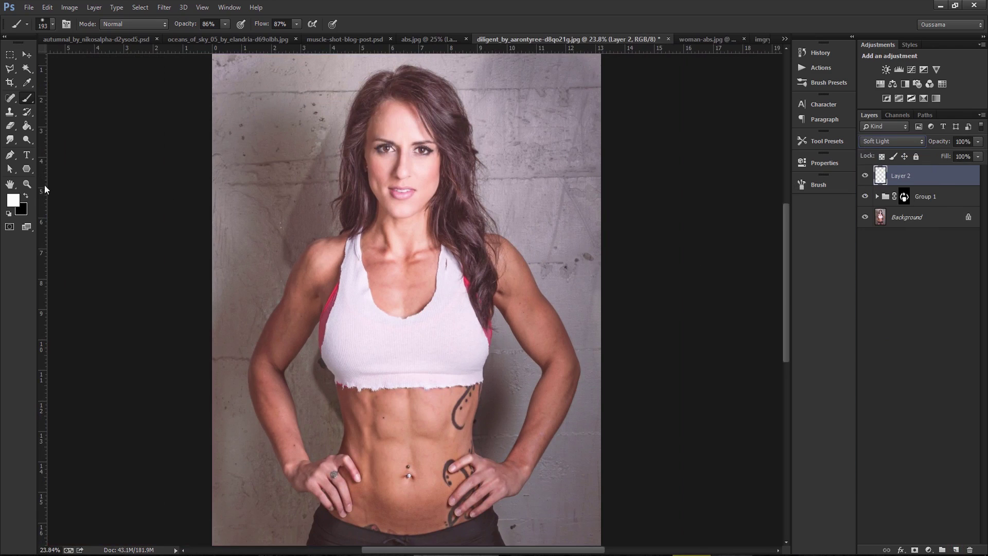
pyautogui.click(26, 197)
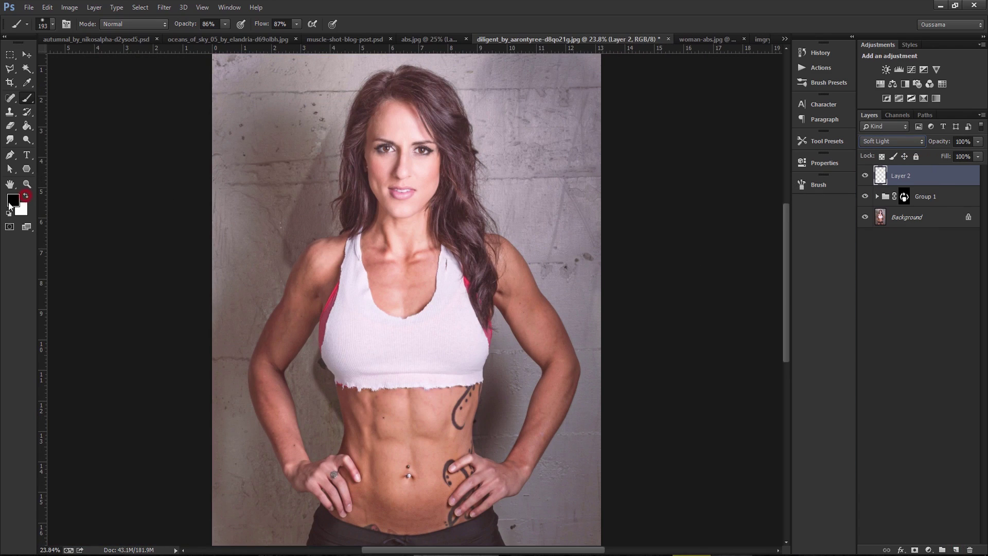
pyautogui.click(52, 25)
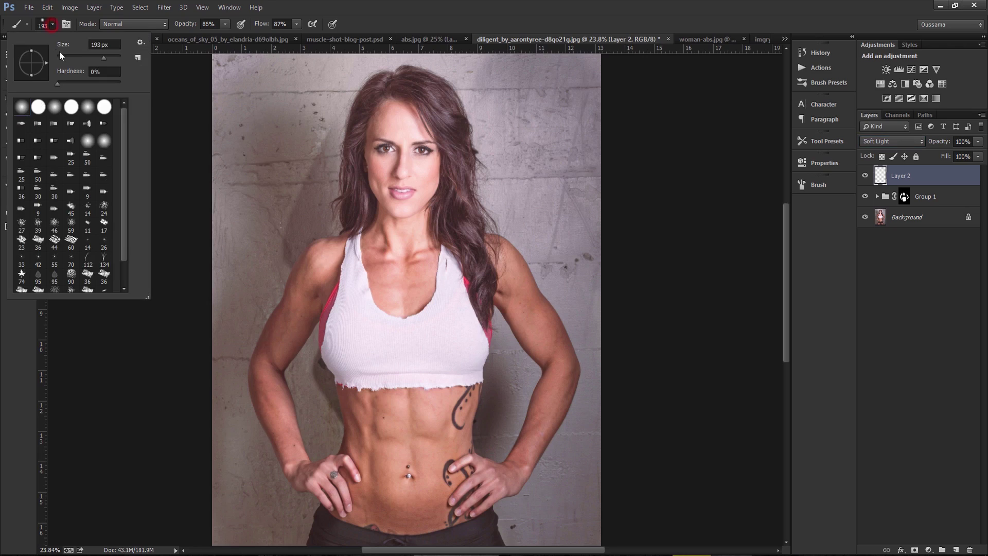
# Set the brush to 13% flow, 16% opacity and about 59 px, zoomed to 74.3%.
pyautogui.click(289, 7)
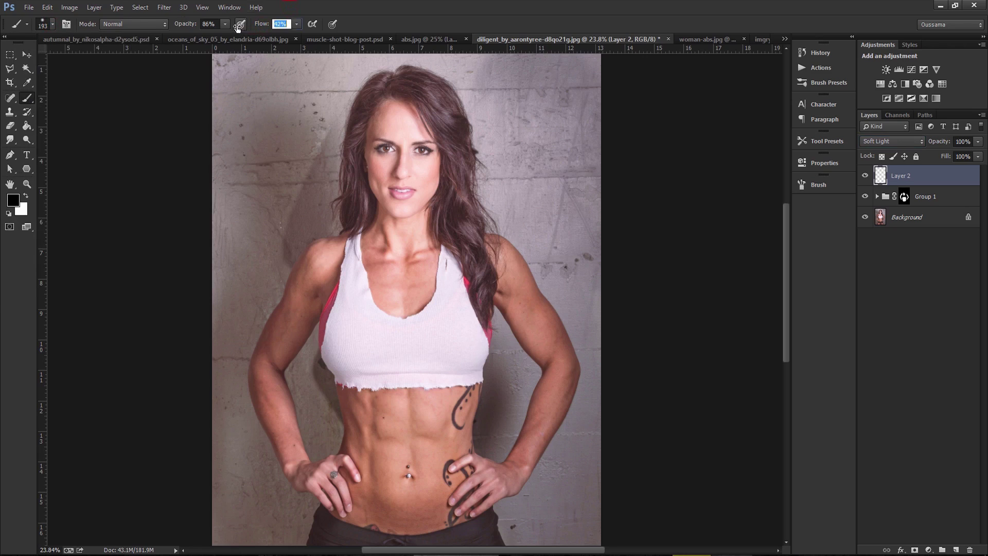
pyautogui.write('13')
pyautogui.press('Return')
pyautogui.write('21')
pyautogui.press('Return')
pyautogui.moveTo(180, 23); pyautogui.dragTo(183, 25)
pyautogui.moveTo(437, 507); pyautogui.dragTo(474, 441)
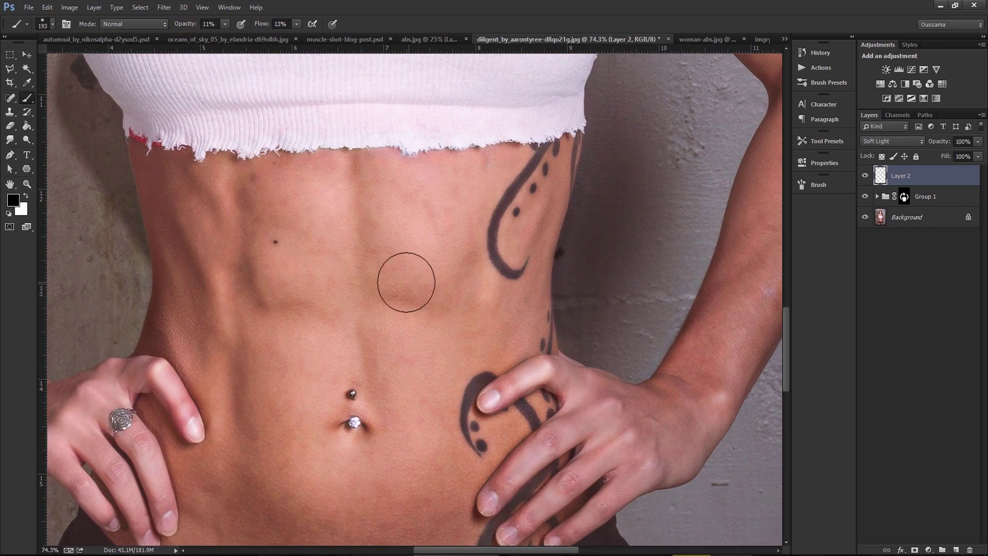
pyautogui.moveTo(408, 297); pyautogui.dragTo(437, 311)
# Darken the grooves between the upper abs on Layer 2.
pyautogui.click(435, 309)
pyautogui.click(366, 201)
pyautogui.click(357, 192)
pyautogui.click(367, 192)
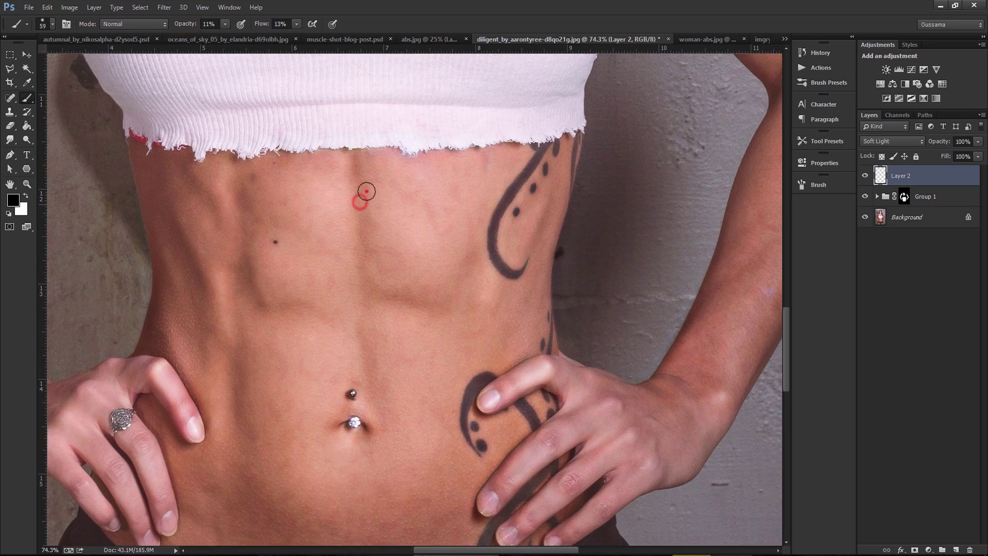
pyautogui.click(452, 322)
pyautogui.click(321, 315)
pyautogui.click(252, 303)
# Shade the abs centre line, the right ab grooves and the side of the abdomen.
pyautogui.click(247, 239)
pyautogui.click(368, 224)
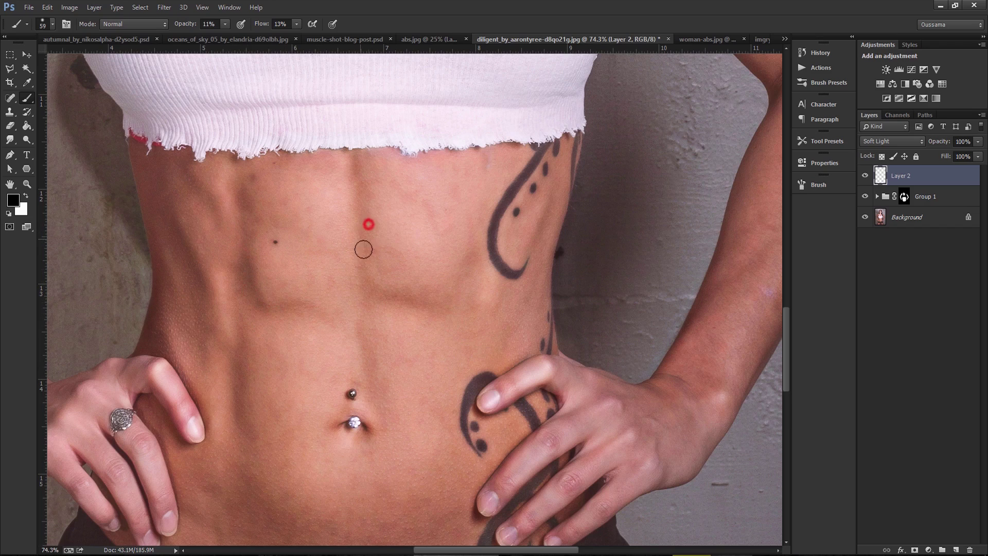
pyautogui.click(404, 295)
pyautogui.click(472, 297)
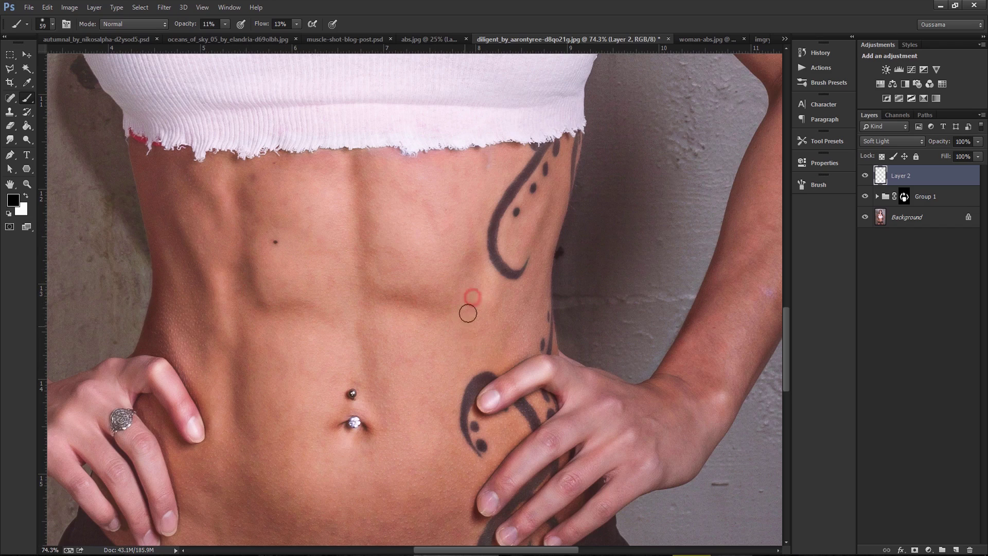
pyautogui.click(542, 238)
pyautogui.click(527, 306)
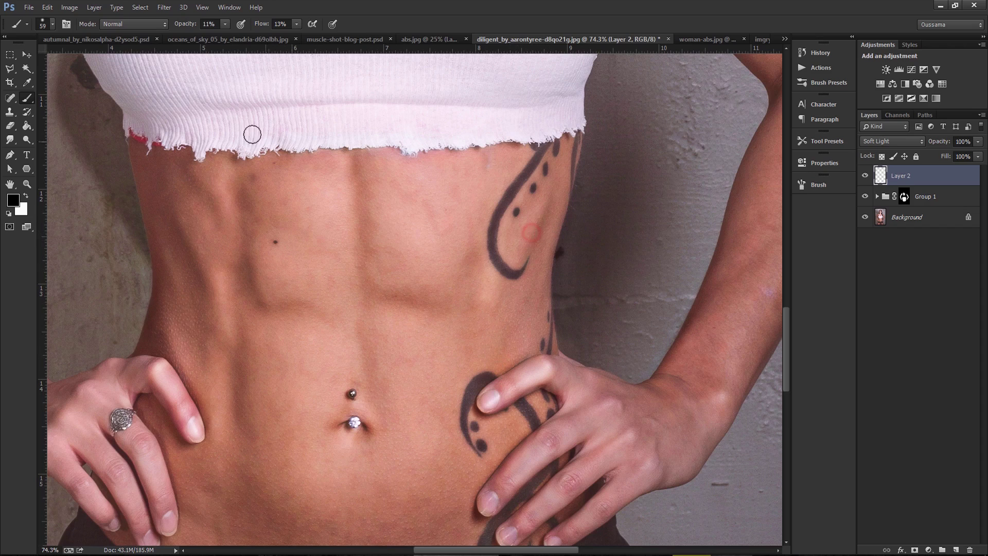
# Shade the left side of the abdomen and the lower ab grooves.
pyautogui.click(194, 283)
pyautogui.click(171, 165)
pyautogui.click(163, 181)
pyautogui.click(178, 213)
pyautogui.click(261, 259)
pyautogui.click(256, 284)
pyautogui.click(247, 332)
pyautogui.click(307, 309)
# Enlarge the brush to about 242 px and darken the lower belly near the tattoo.
pyautogui.moveTo(324, 472); pyautogui.dragTo(331, 402)
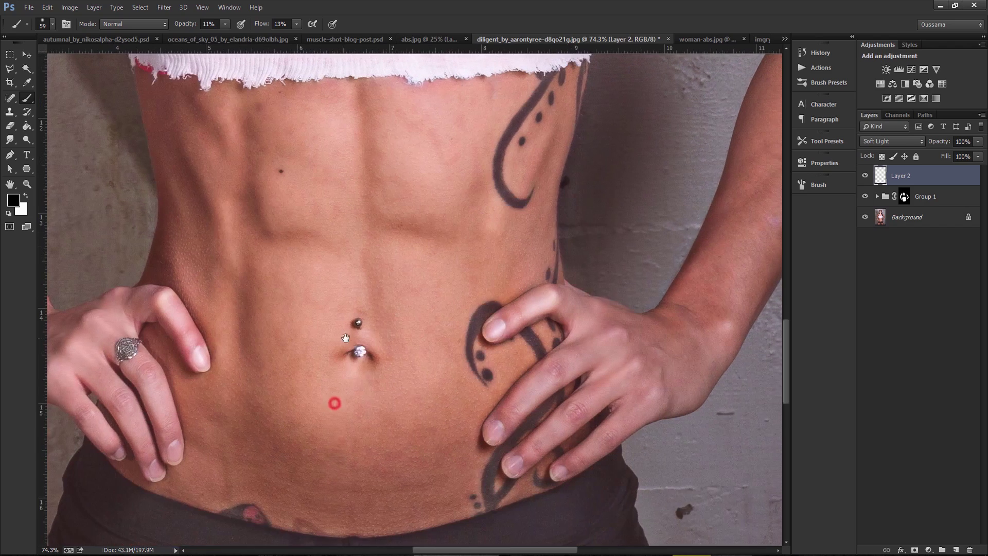
pyautogui.keyDown('alt'); pyautogui.rightClick(353, 452); pyautogui.keyUp('alt')
pyautogui.moveTo(429, 449); pyautogui.dragTo(259, 438)
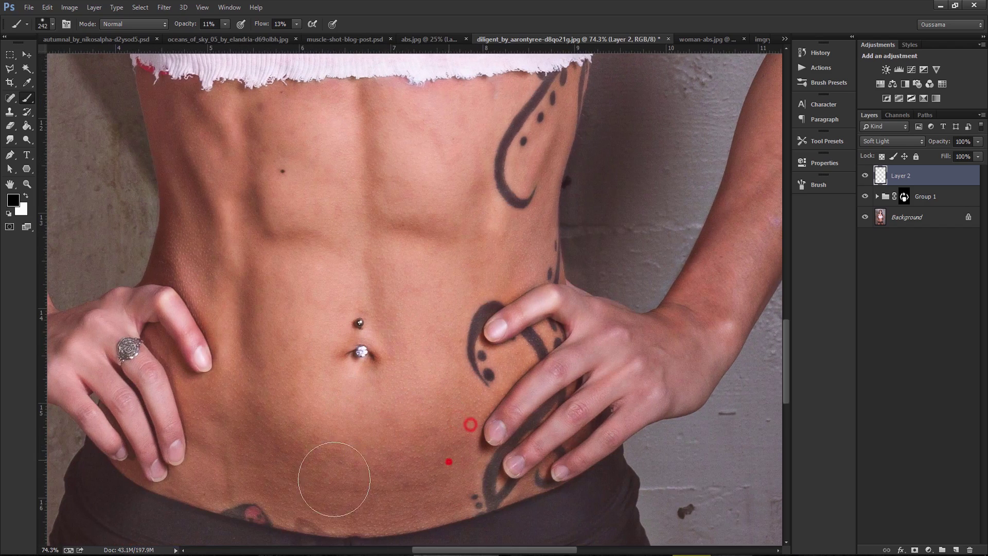
pyautogui.click(265, 404)
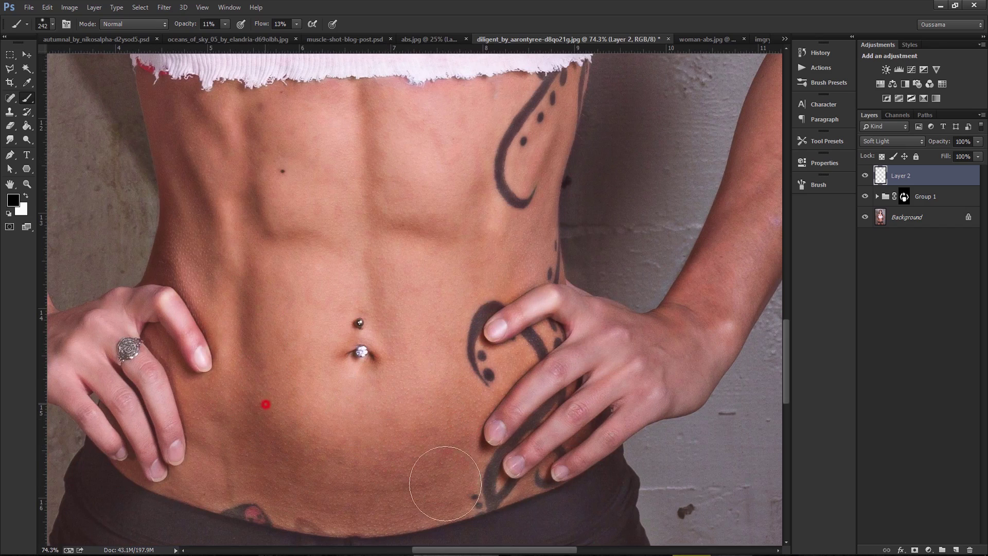
pyautogui.click(462, 421)
pyautogui.click(501, 237)
# Reduce the brush to about 207 px and shade the skin along the tattoo.
pyautogui.keyDown('alt'); pyautogui.rightClick(491, 307); pyautogui.keyUp('alt')
pyautogui.moveTo(546, 167); pyautogui.dragTo(548, 196)
pyautogui.click(490, 264)
pyautogui.keyDown('alt'); pyautogui.rightClick(478, 359); pyautogui.keyUp('alt')
pyautogui.click(553, 163)
pyautogui.click(540, 202)
pyautogui.click(485, 285)
pyautogui.click(486, 419)
pyautogui.click(448, 441)
# Shrink the brush to about 78 px, darken the groove above the navel and the left abdomen, then add Layer 3.
pyautogui.keyDown('alt'); pyautogui.rightClick(361, 393); pyautogui.keyUp('alt')
pyautogui.click(379, 316)
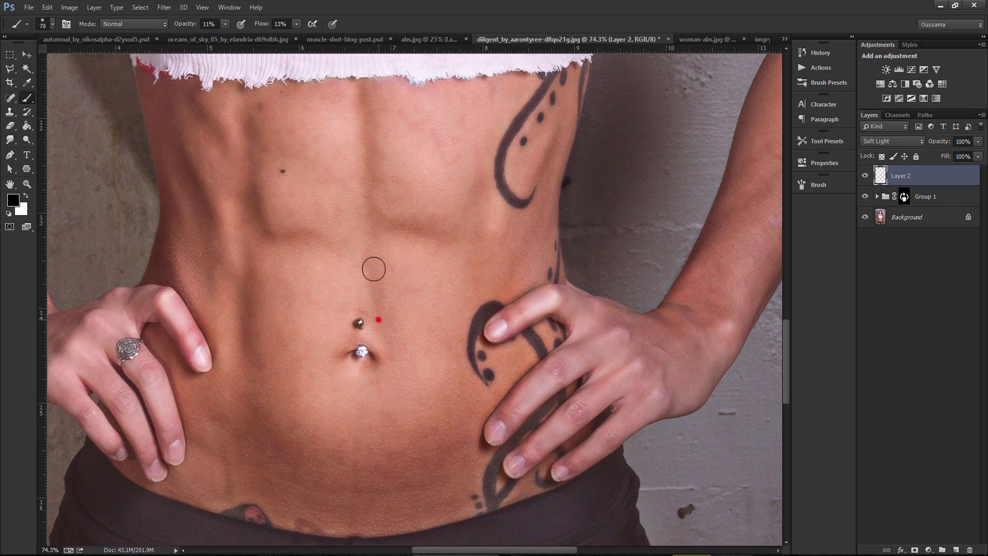
pyautogui.click(379, 268)
pyautogui.click(443, 230)
pyautogui.click(865, 177)
pyautogui.click(238, 227)
pyautogui.click(247, 258)
pyautogui.click(196, 228)
pyautogui.click(956, 548)
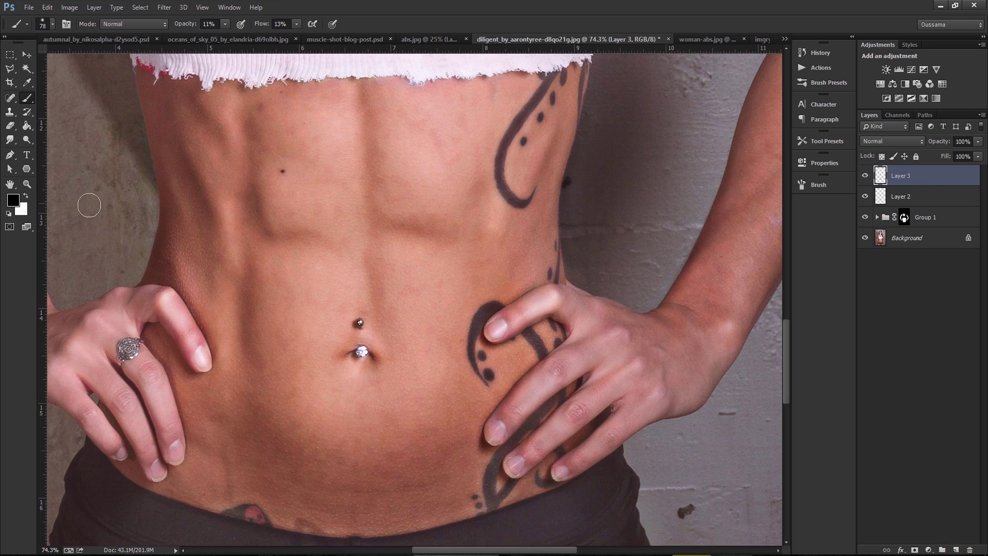
# With white and a ~126 px brush, paint faint highlights on the upper, central and left abs on Layer 3.
pyautogui.click(28, 196)
pyautogui.moveTo(454, 181); pyautogui.dragTo(446, 194)
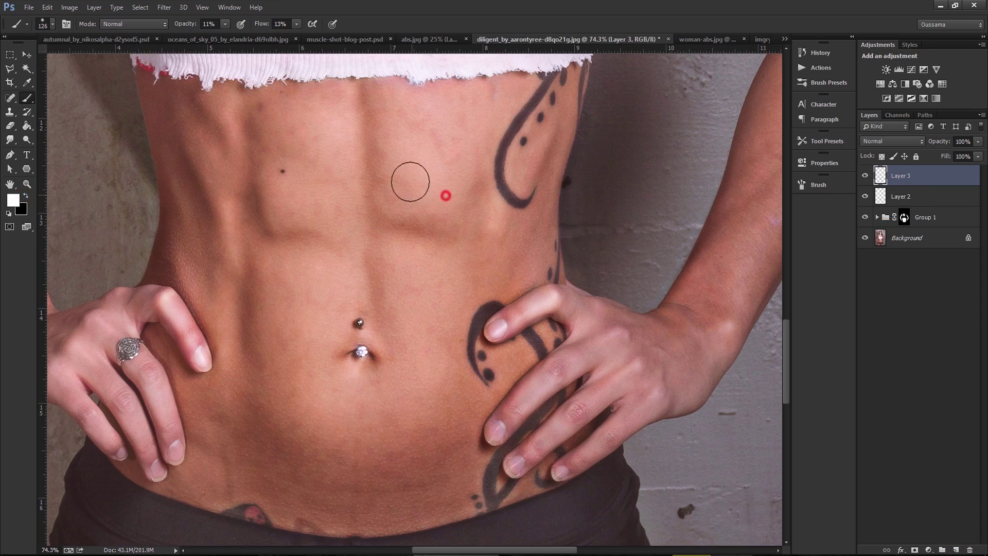
pyautogui.click(320, 204)
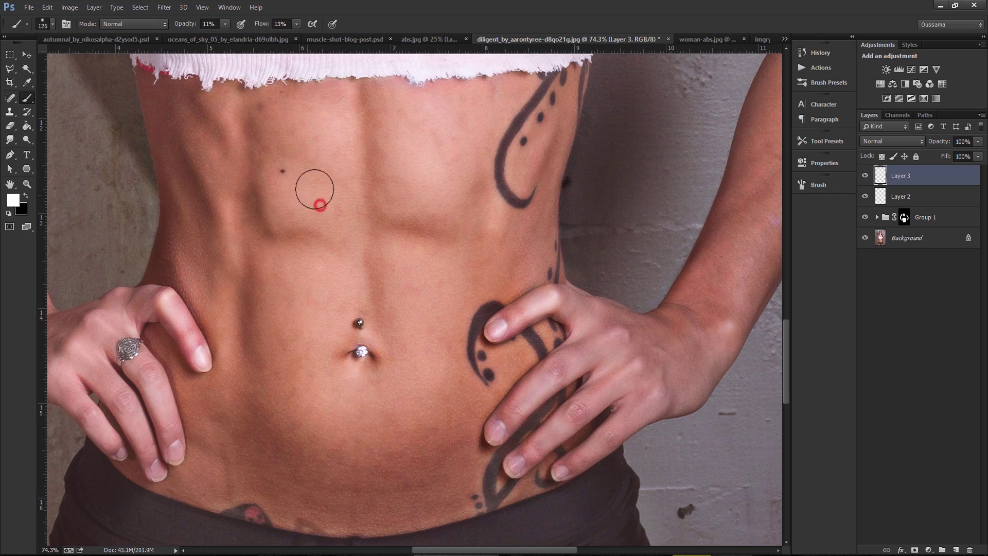
pyautogui.click(319, 208)
pyautogui.click(330, 306)
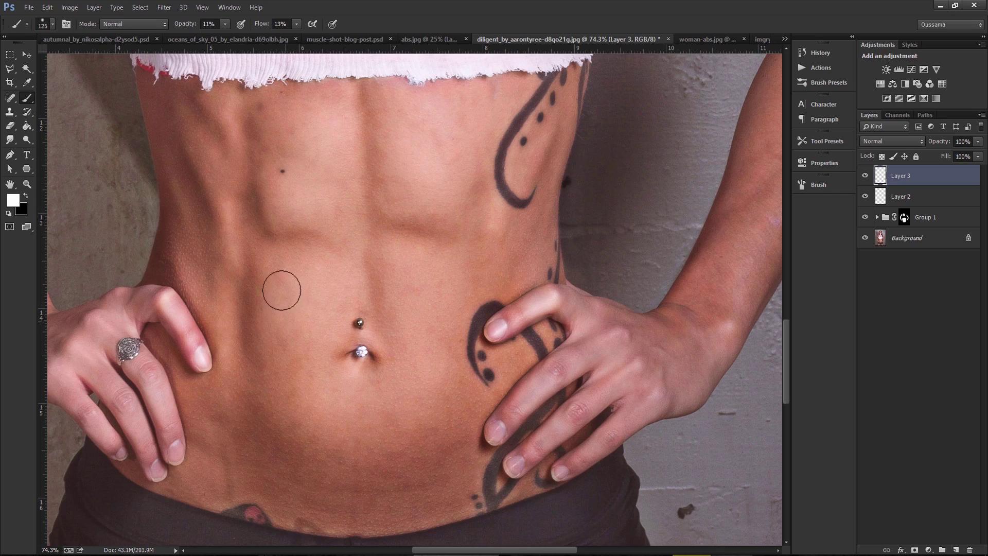
pyautogui.click(412, 322)
pyautogui.click(417, 366)
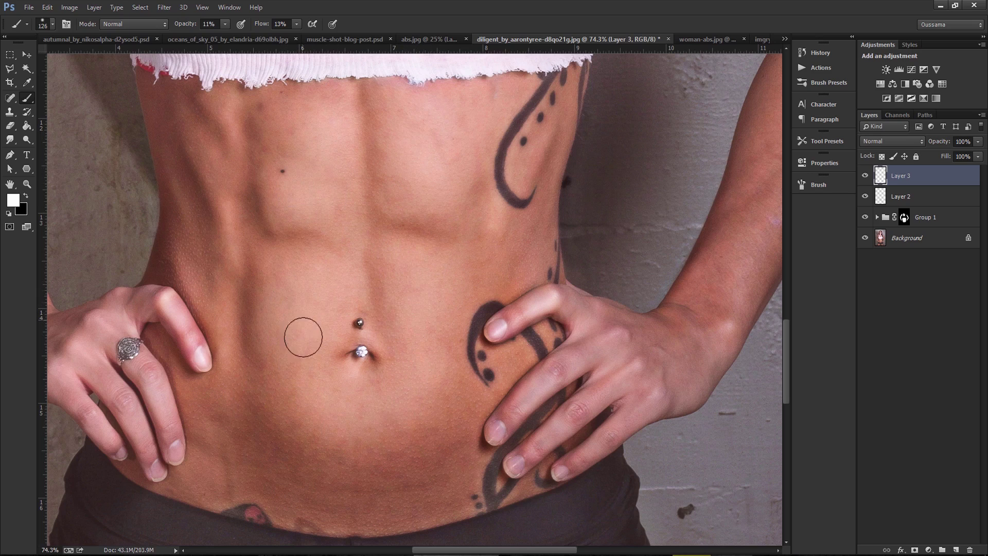
pyautogui.click(301, 309)
# Shrink the brush to ~75 px and lighten the left abdomen and tattoo skin, then zoom out.
pyautogui.keyDown('alt'); pyautogui.rightClick(221, 314); pyautogui.keyUp('alt')
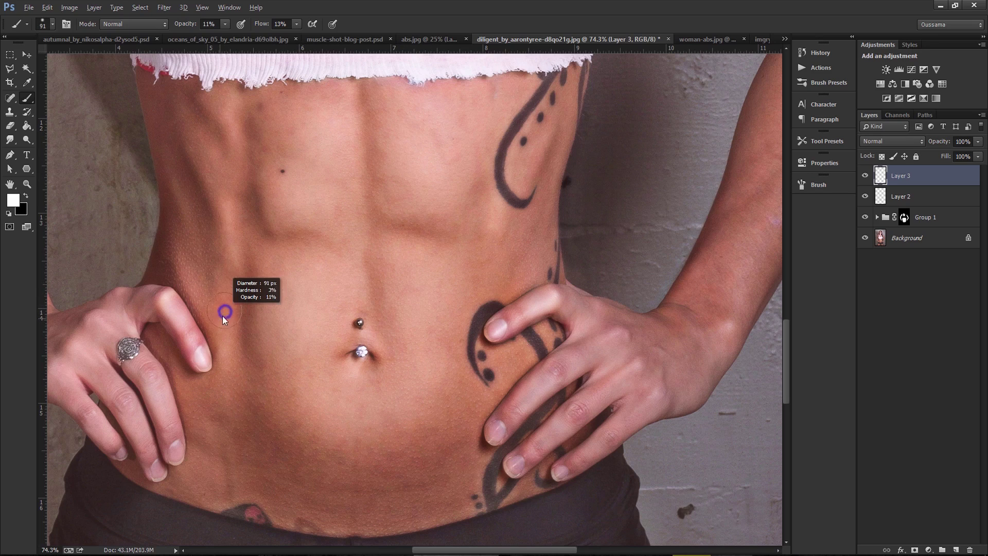
pyautogui.keyDown('alt'); pyautogui.rightClick(218, 341); pyautogui.keyUp('alt')
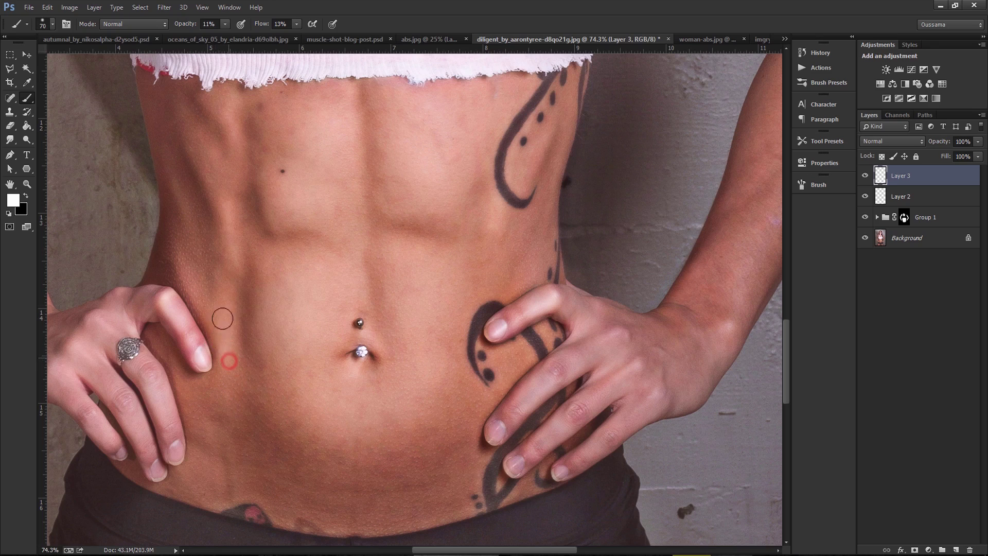
pyautogui.moveTo(232, 250); pyautogui.dragTo(238, 252)
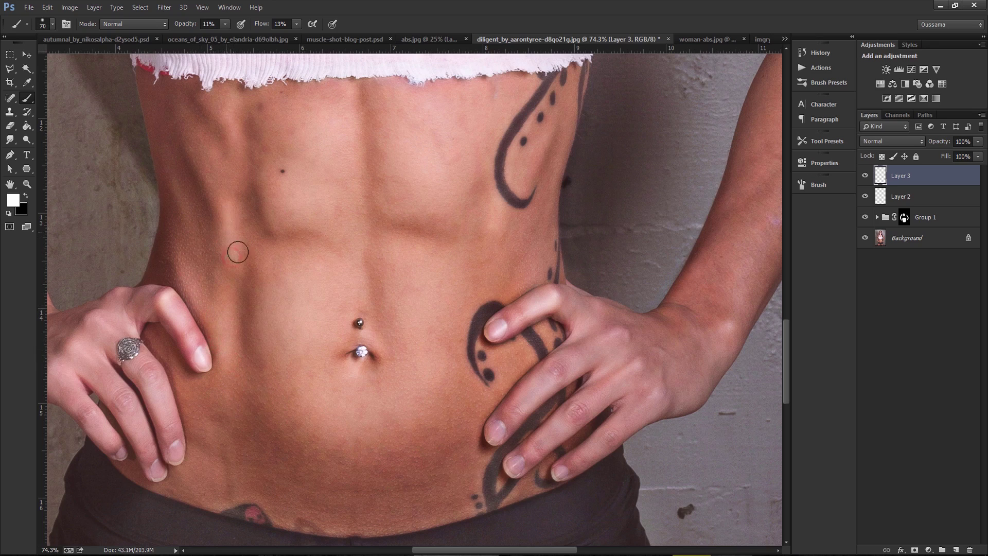
pyautogui.click(210, 158)
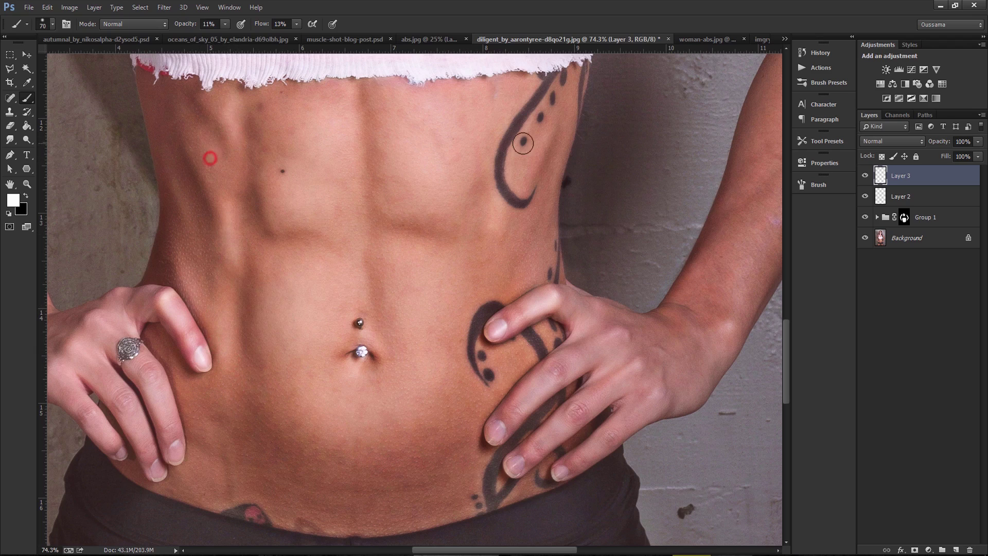
pyautogui.click(535, 151)
pyautogui.click(540, 265)
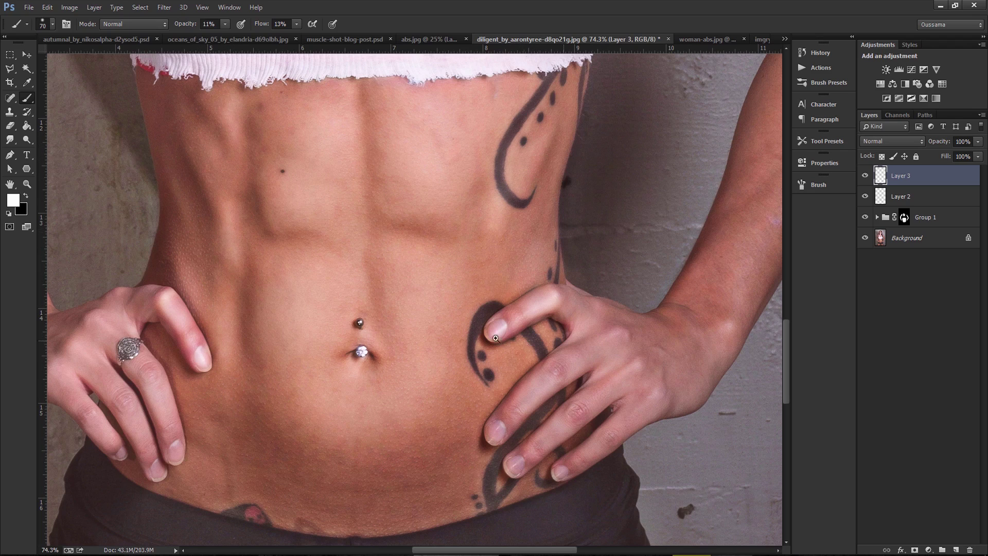
pyautogui.moveTo(496, 338); pyautogui.dragTo(468, 329)
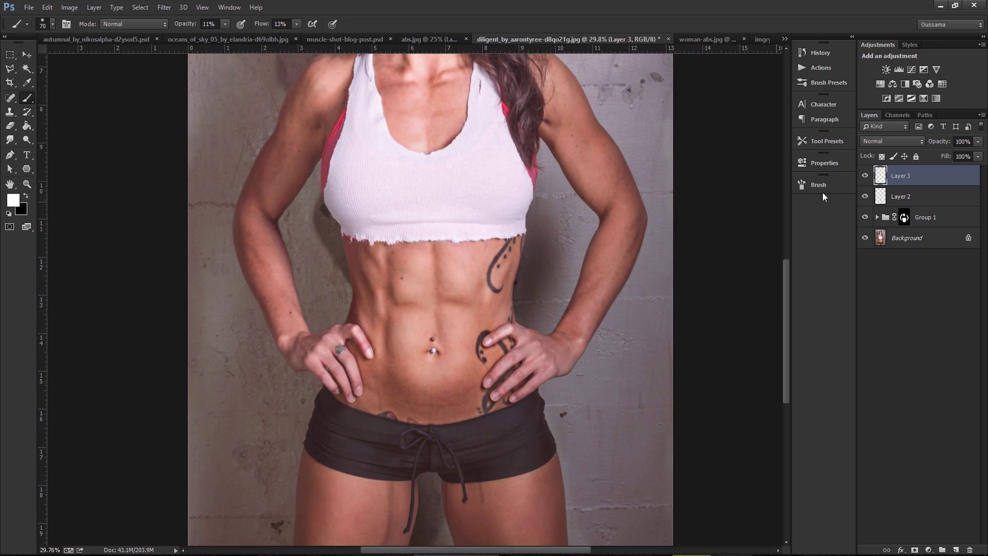
# Duplicate Layer 2 and set the copy's opacity to 73% to deepen the ab shading.
pyautogui.click(865, 176)
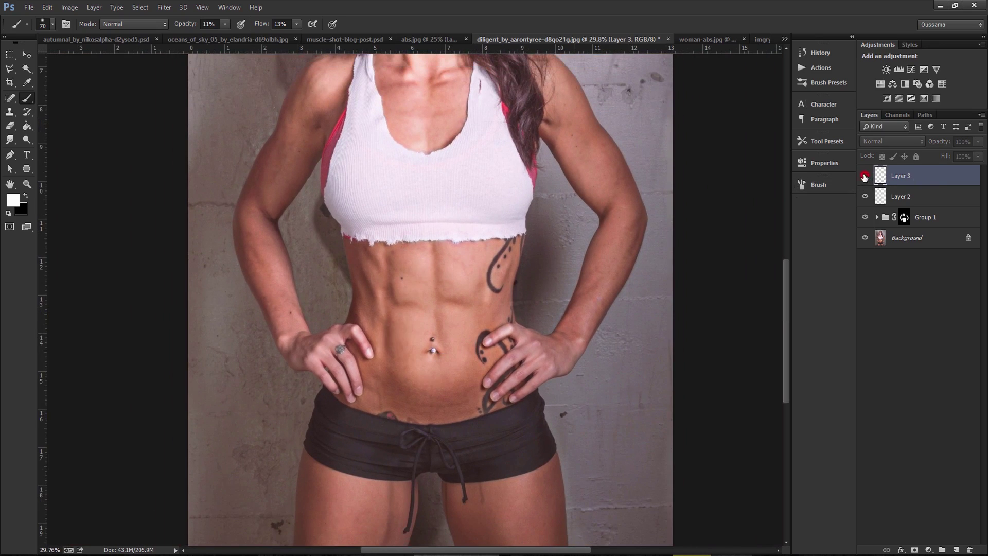
pyautogui.click(942, 194)
pyautogui.click(865, 196)
pyautogui.click(865, 196)
pyautogui.hotkey('ctrl', 'j')
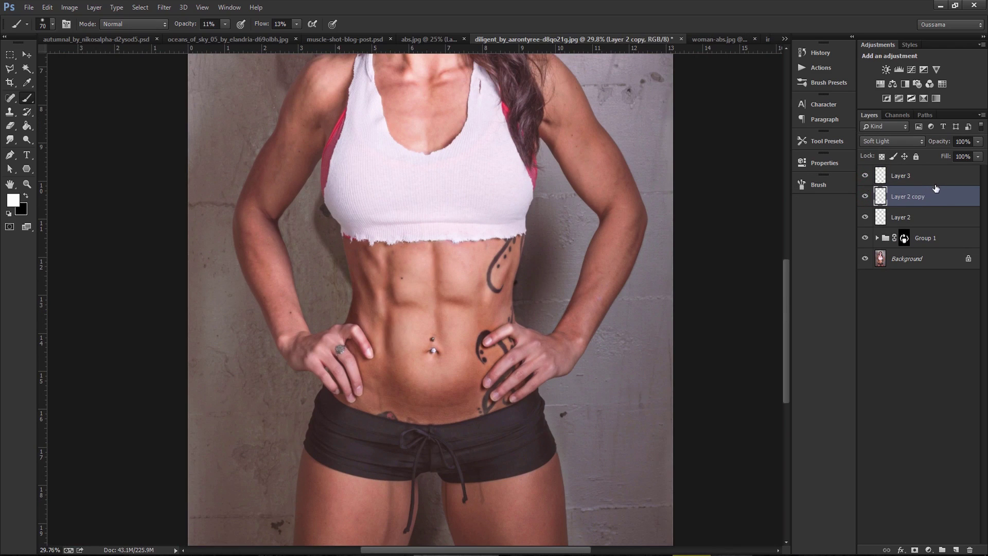
pyautogui.moveTo(942, 143); pyautogui.dragTo(938, 147)
# Fit the whole portrait in view and compare the original photo against the retouched version.
pyautogui.hotkey('ctrl', '0')
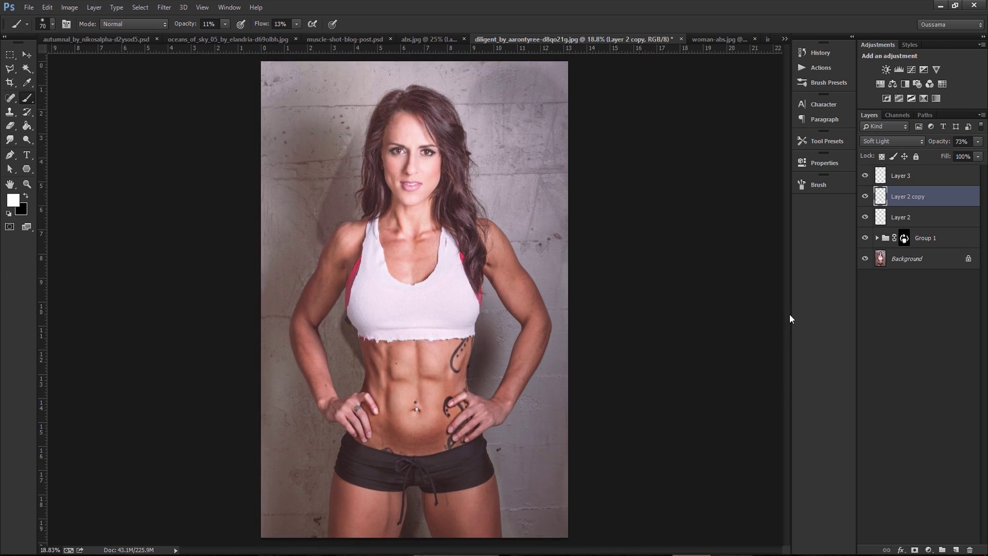
pyautogui.keyDown('alt'); pyautogui.click(865, 259); pyautogui.keyUp('alt')
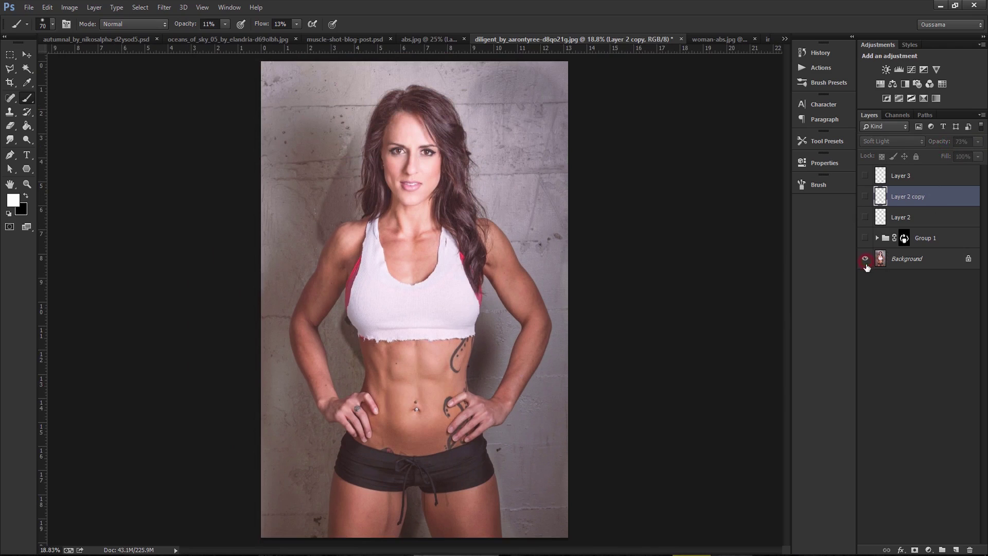
pyautogui.keyDown('alt'); pyautogui.click(866, 263); pyautogui.keyUp('alt')
pyautogui.keyDown('alt'); pyautogui.click(868, 260); pyautogui.keyUp('alt')
pyautogui.keyDown('alt'); pyautogui.click(872, 260); pyautogui.keyUp('alt')
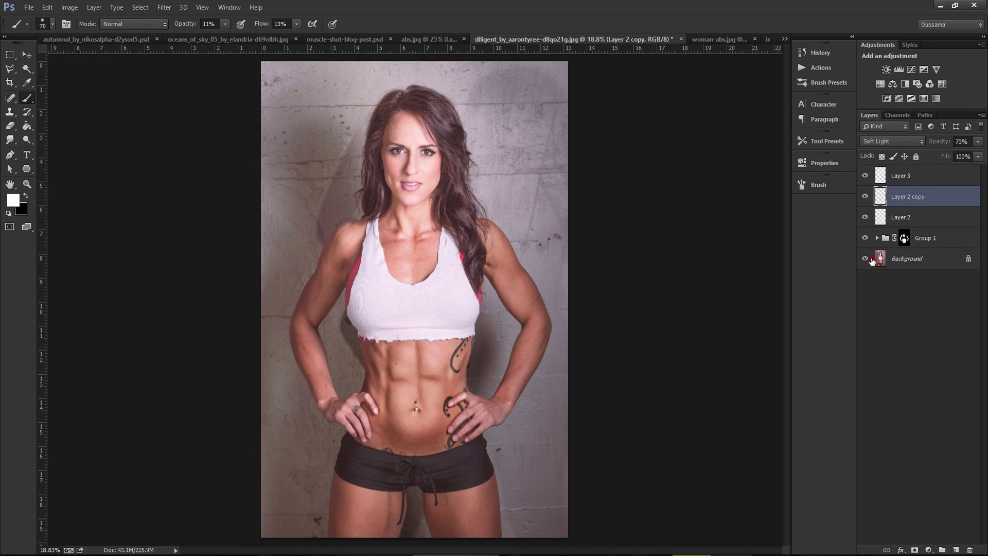
pyautogui.keyDown('alt'); pyautogui.click(872, 260); pyautogui.keyUp('alt')
pyautogui.keyDown('alt'); pyautogui.click(869, 264); pyautogui.keyUp('alt')
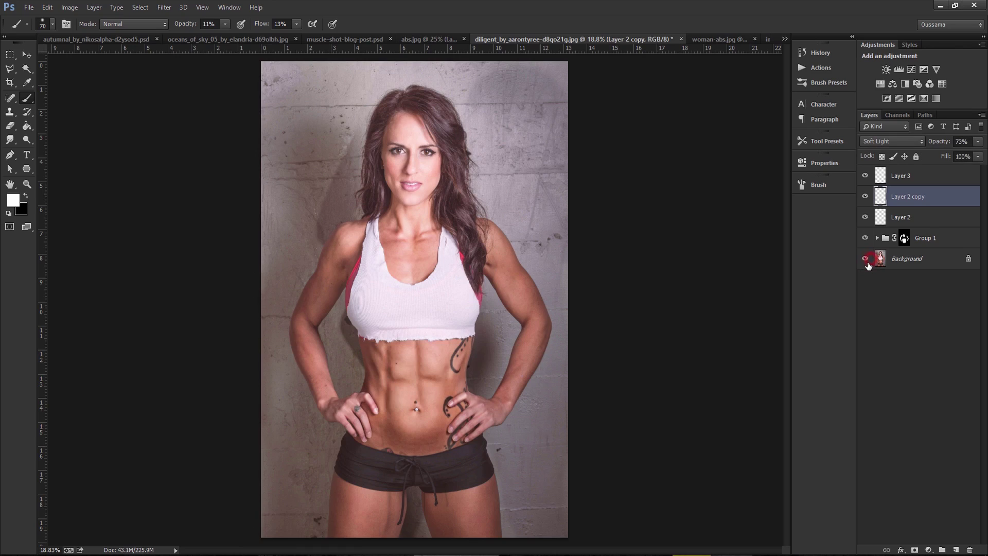